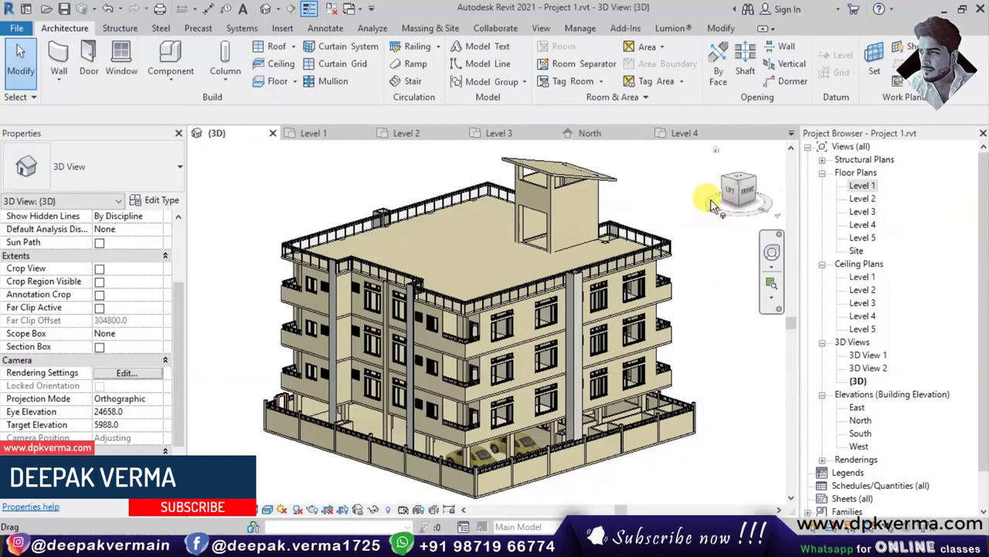
# Open the Level 1 floor plan, then the Level 2 floor plan, zooming to inspect each.
pyautogui.moveTo(596, 343); pyautogui.dragTo(595, 334, button='middle')
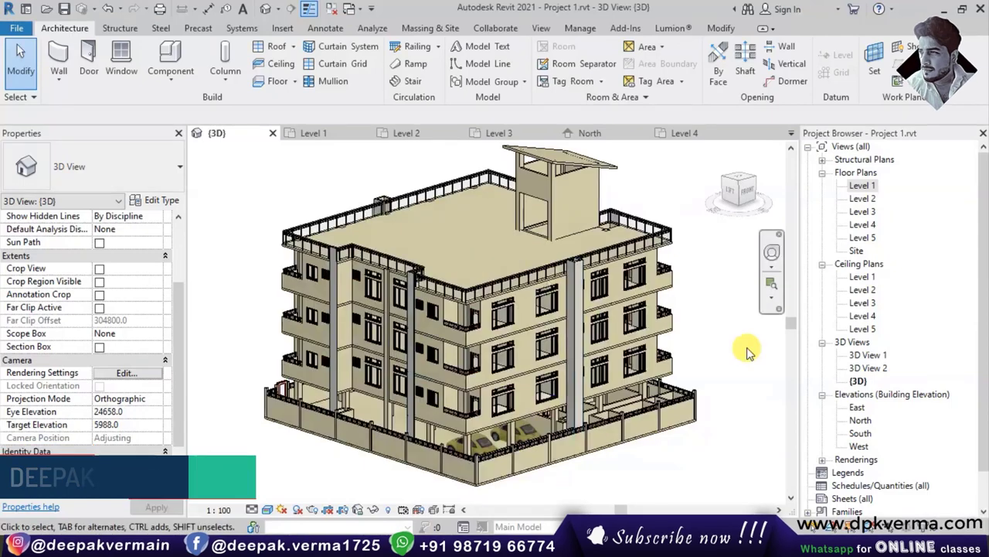
pyautogui.doubleClick(863, 186)
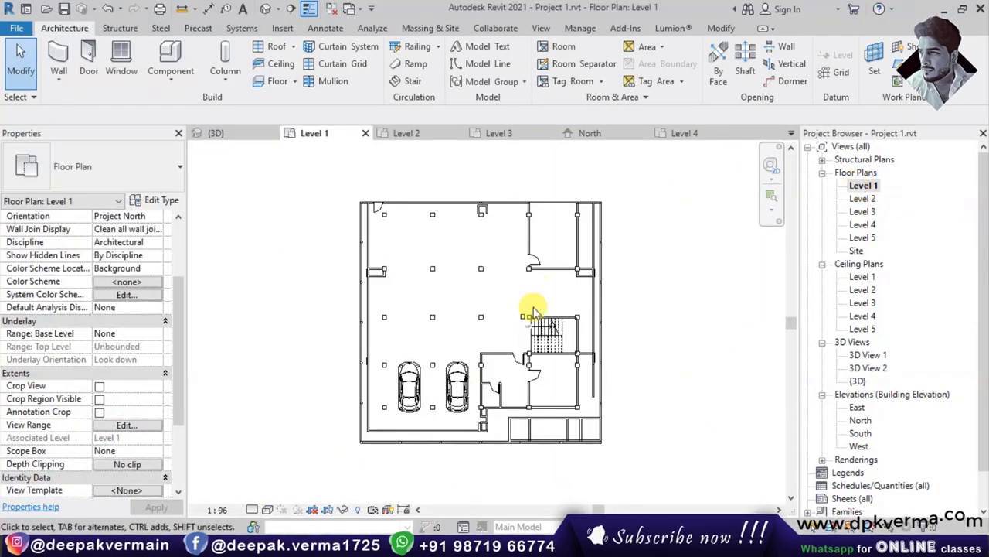
pyautogui.scroll(1, 547, 366)
pyautogui.scroll(1, 410, 299)
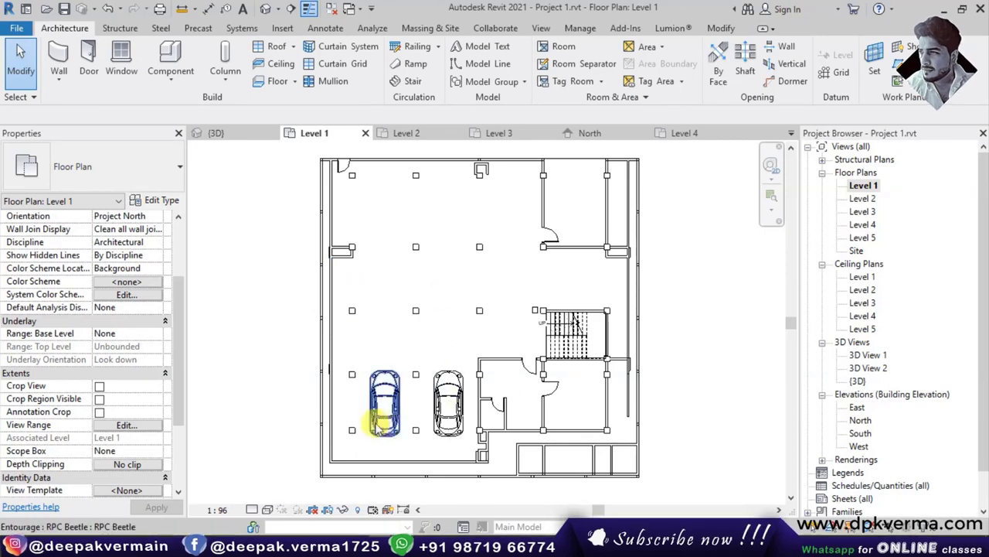
pyautogui.doubleClick(862, 199)
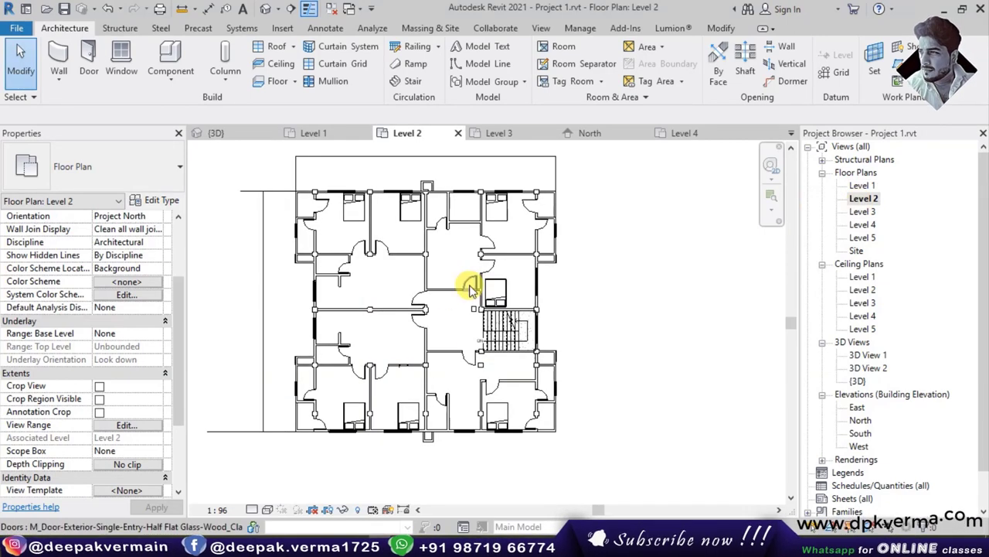
pyautogui.scroll(-1, 483, 290)
pyautogui.scroll(-1, 479, 263)
pyautogui.scroll(2, 363, 356)
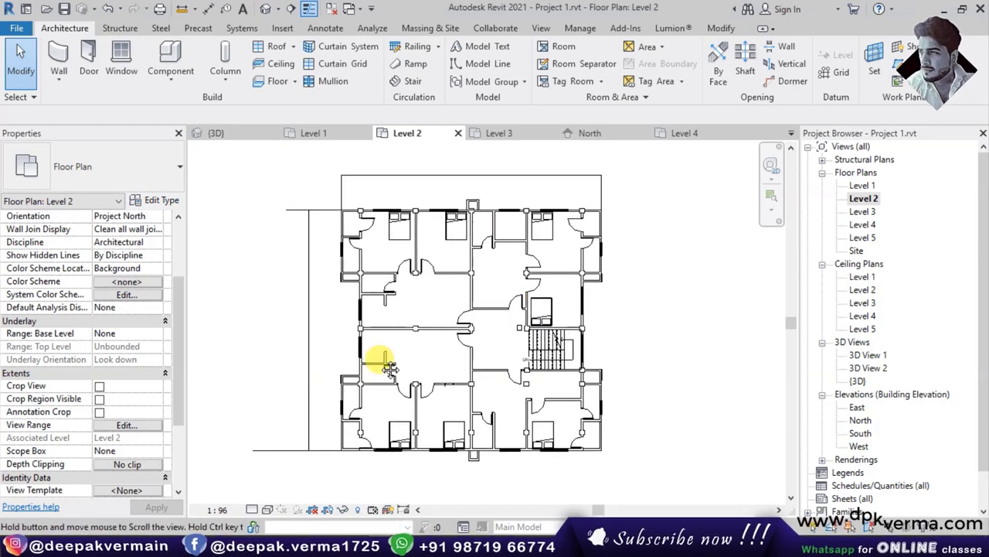
pyautogui.scroll(1, 430, 299)
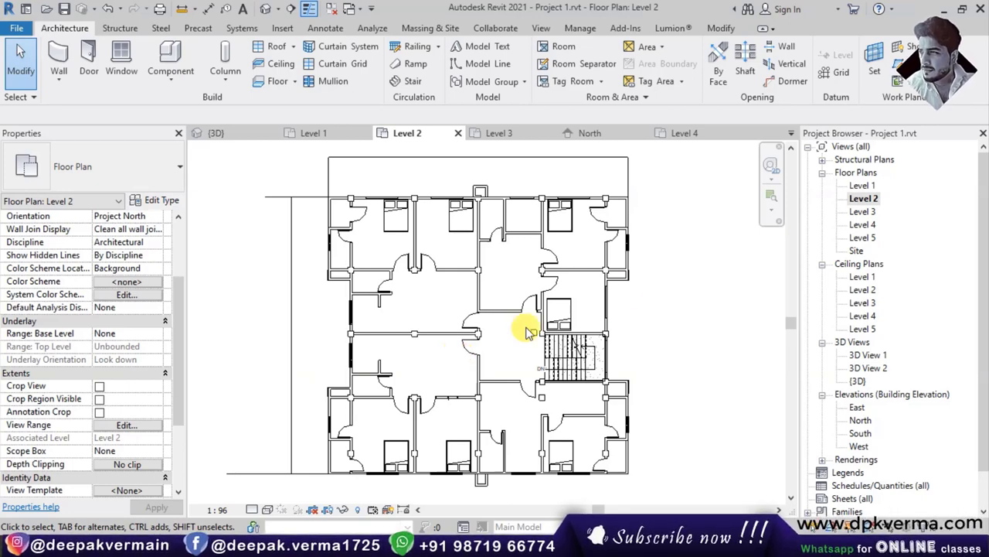
# View the Level 3 plan, briefly revisit Level 2, then go through Level 3 and Level 4.
pyautogui.doubleClick(863, 213)
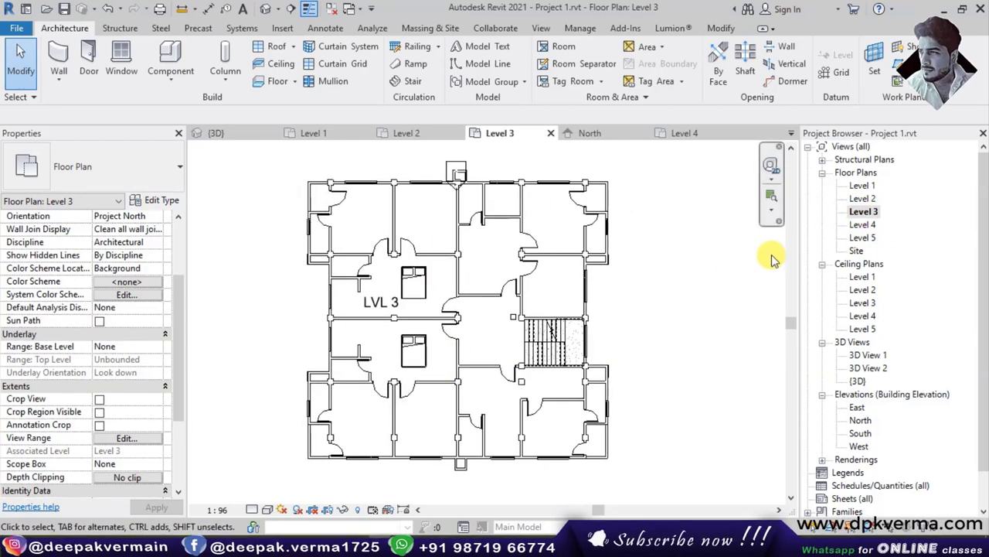
pyautogui.scroll(1, 437, 293)
pyautogui.doubleClick(863, 198)
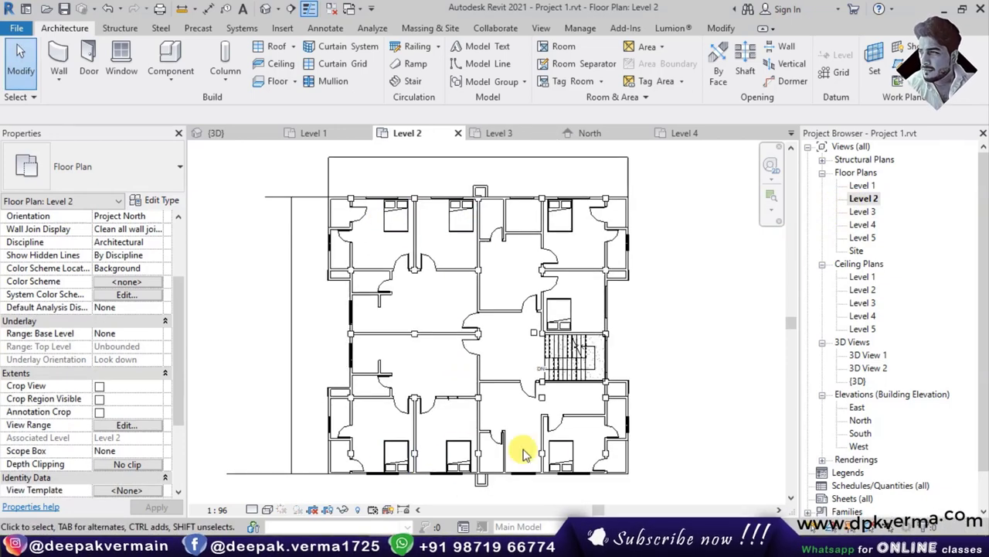
pyautogui.doubleClick(861, 212)
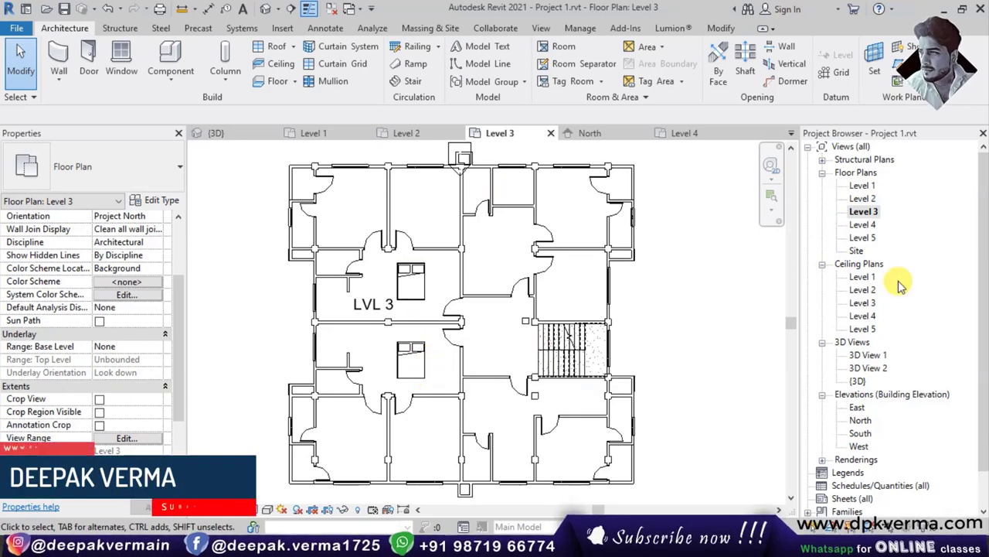
pyautogui.doubleClick(862, 224)
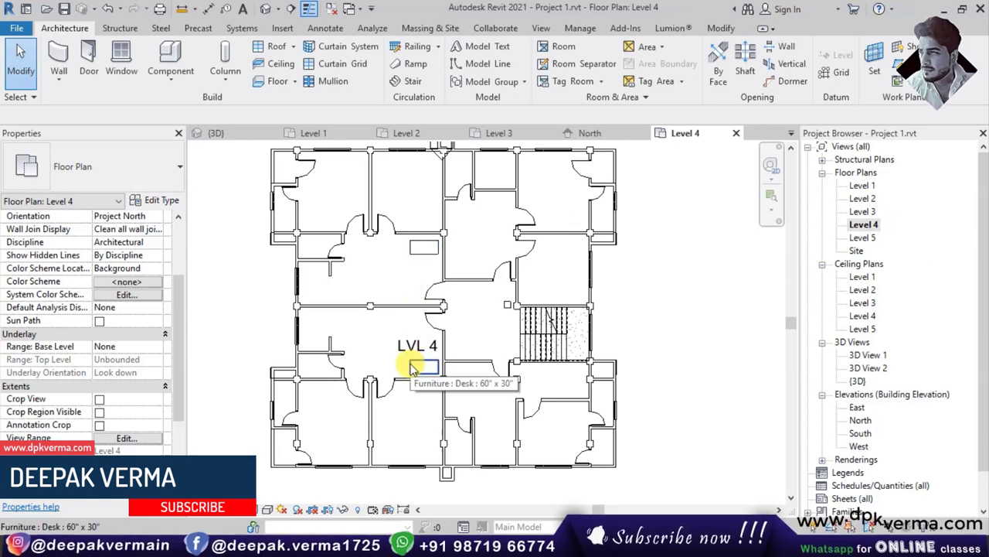
pyautogui.scroll(-1, 416, 345)
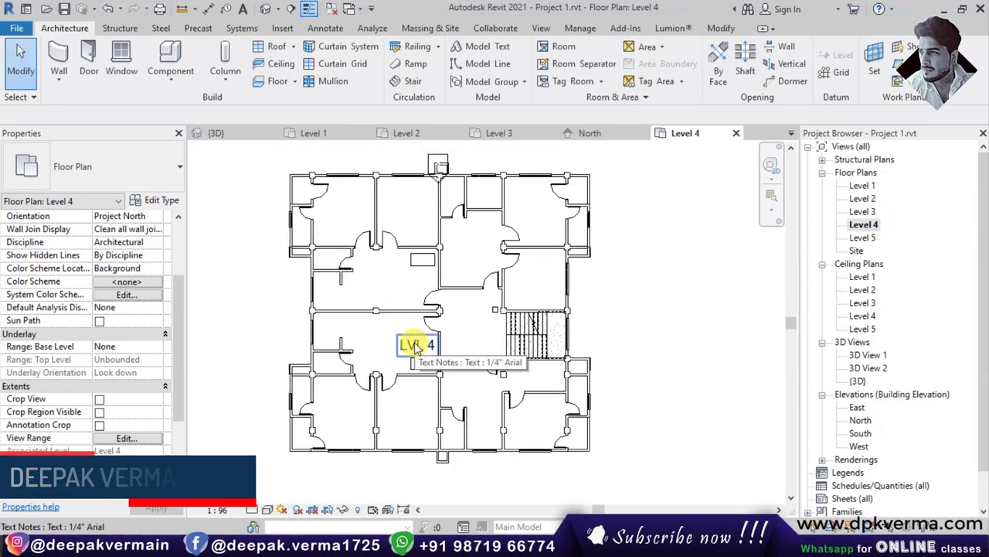
# On the Level 1 plan, draw a vertical wall from the column and a horizontal wall.
pyautogui.doubleClick(863, 186)
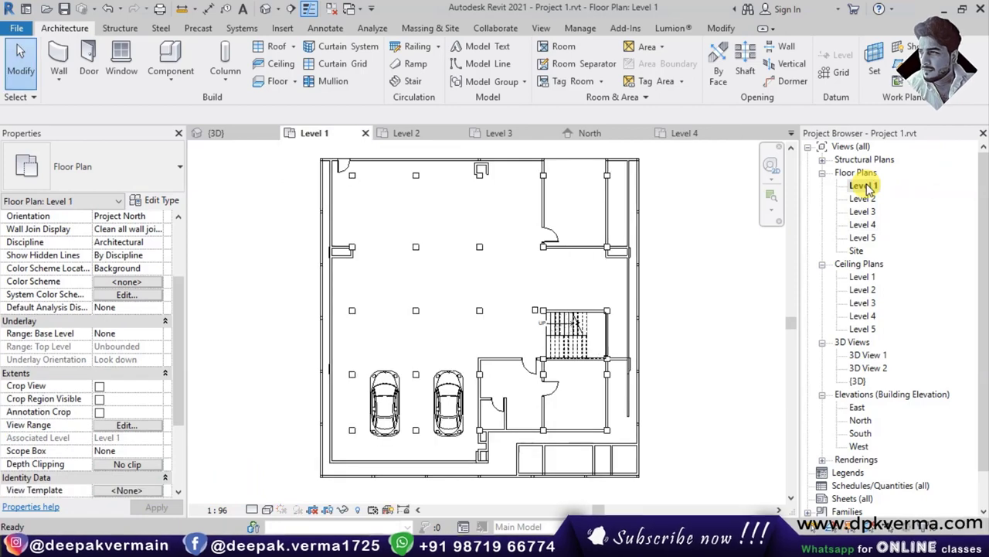
pyautogui.scroll(1, 432, 349)
pyautogui.click(60, 56)
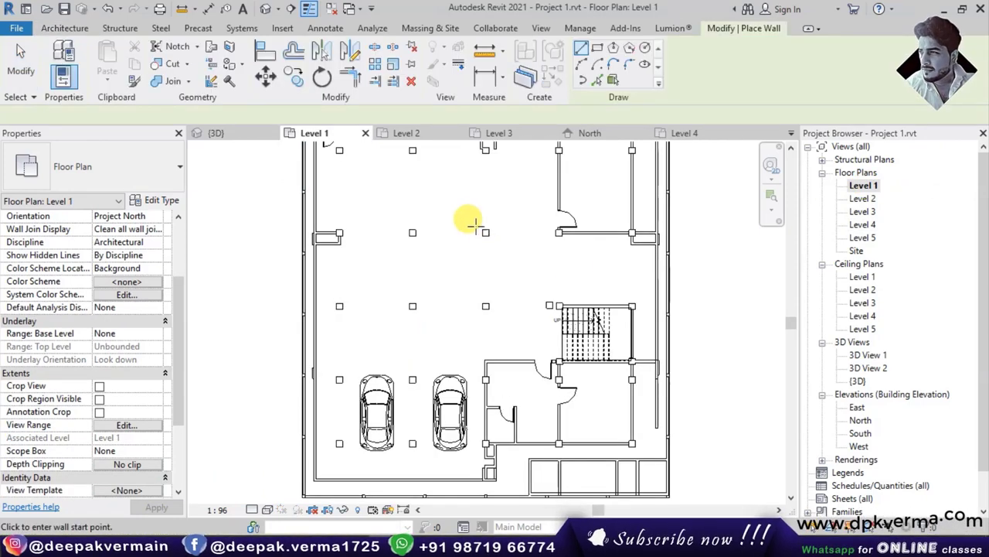
pyautogui.click(412, 232)
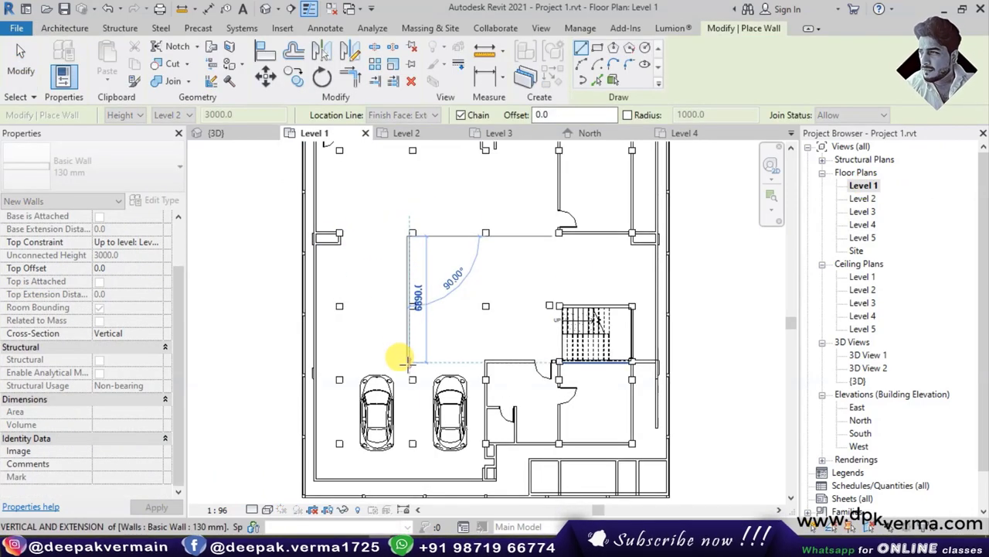
pyautogui.click(408, 375)
pyautogui.press('Escape')
pyautogui.click(415, 307)
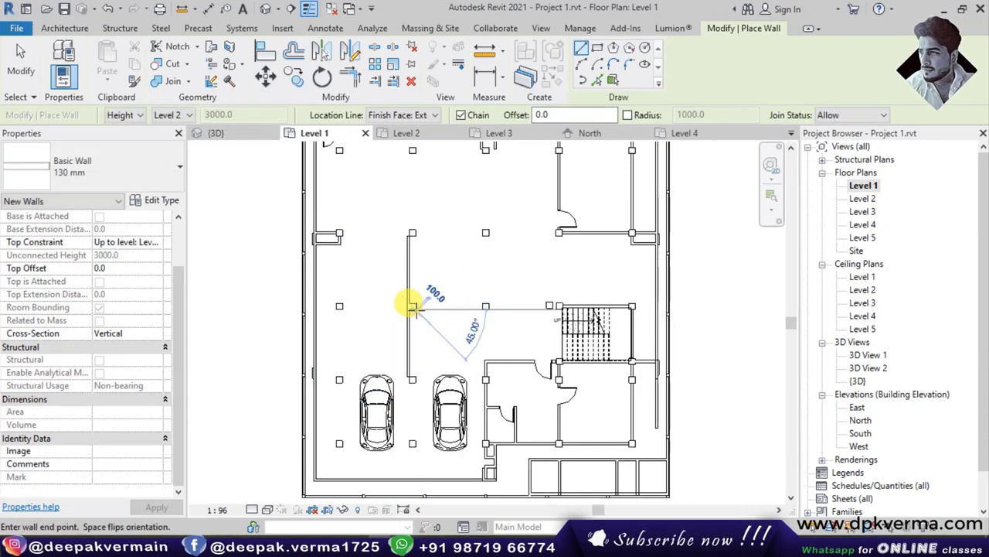
pyautogui.click(481, 308)
pyautogui.press('Escape')
pyautogui.press('Escape')
# Extend the horizontal wall to 3825 so it meets the vertical wall, then deselect it.
pyautogui.scroll(1, 452, 310)
pyautogui.click(433, 307)
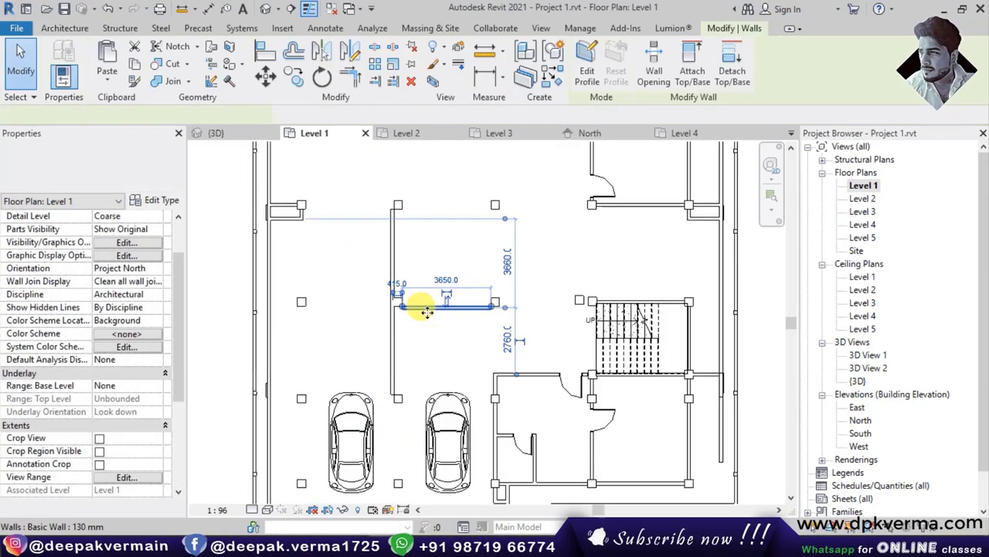
pyautogui.moveTo(402, 310); pyautogui.dragTo(385, 294)
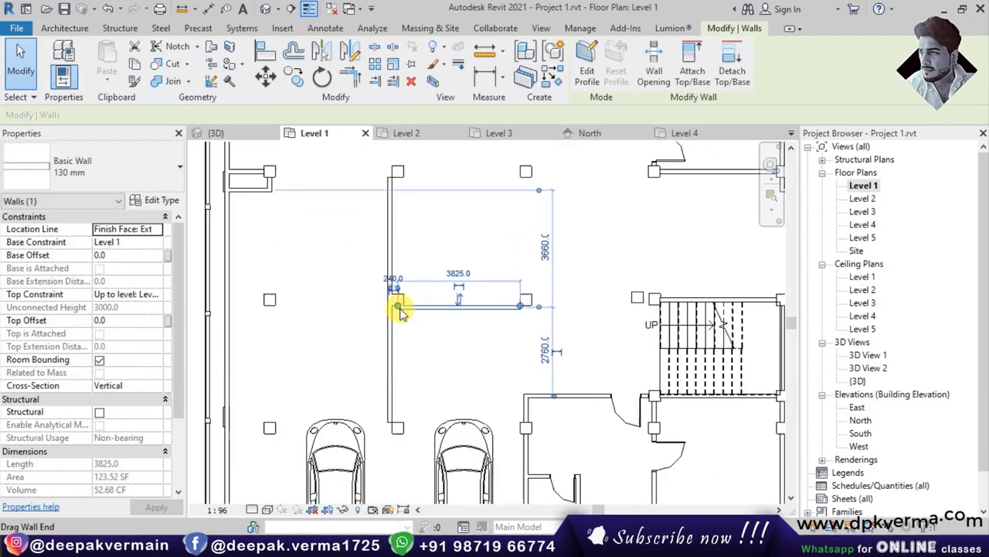
pyautogui.scroll(2, 390, 298)
pyautogui.press('Escape')
pyautogui.scroll(-2, 468, 320)
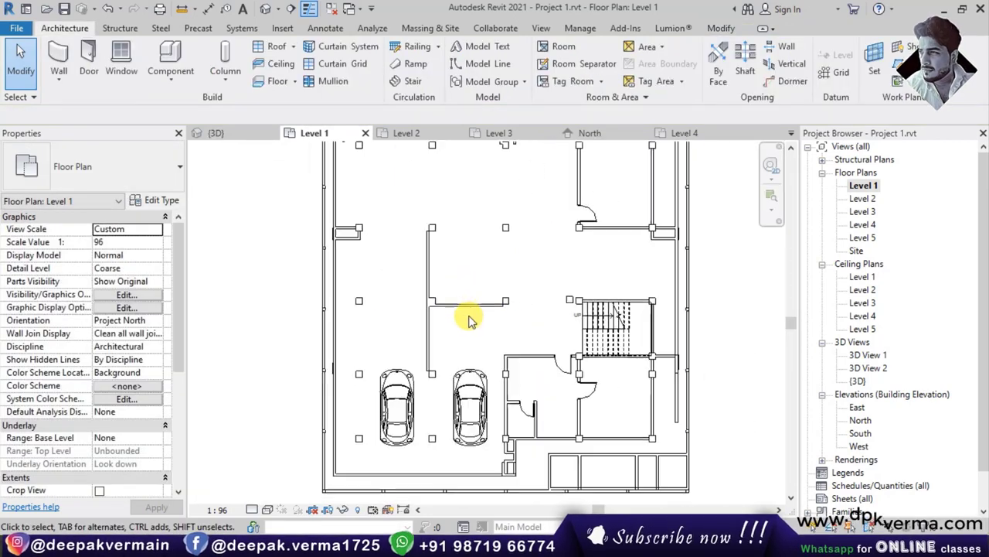
pyautogui.scroll(-1, 452, 313)
pyautogui.scroll(-1, 452, 316)
pyautogui.scroll(-1, 447, 337)
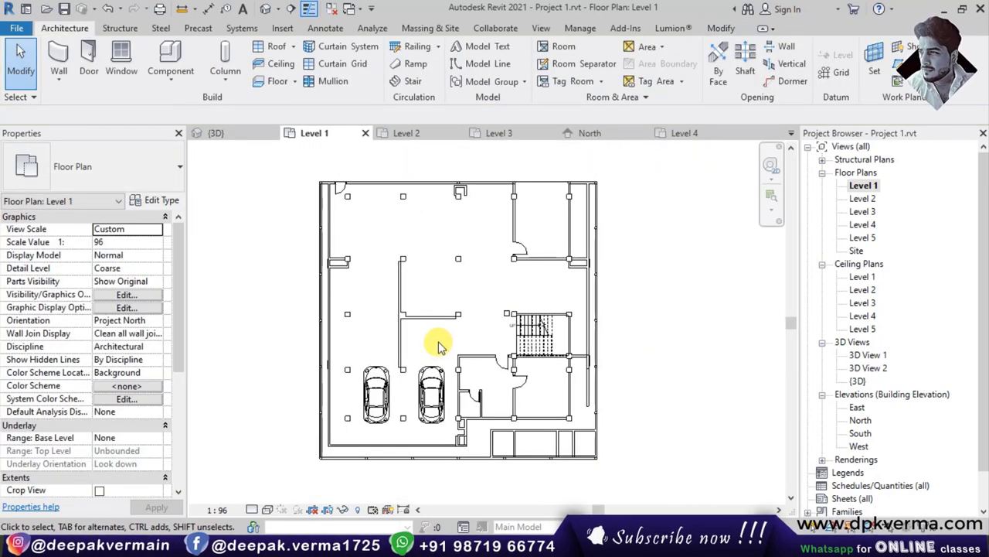
pyautogui.scroll(-1, 442, 344)
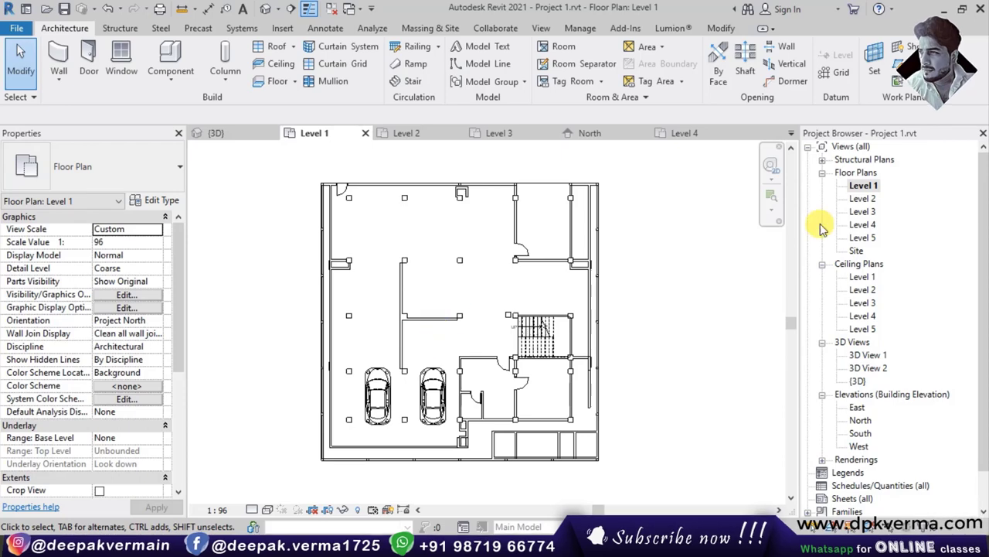
# Open the Level 2 plan, scroll Properties to Underlay, and bring up Capture1.png in Photos.
pyautogui.doubleClick(864, 199)
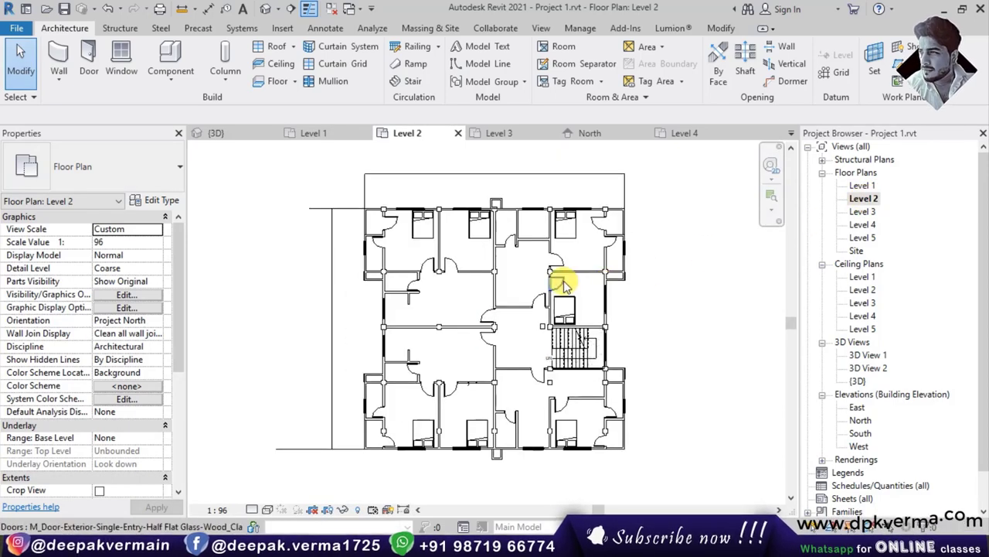
pyautogui.moveTo(565, 262); pyautogui.dragTo(563, 251, button='middle')
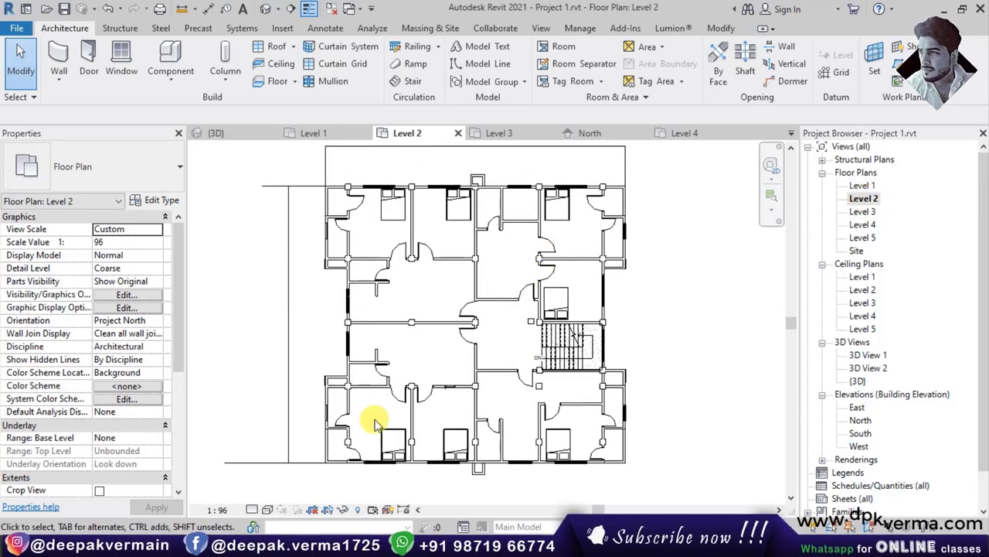
pyautogui.scroll(-2, 174, 383)
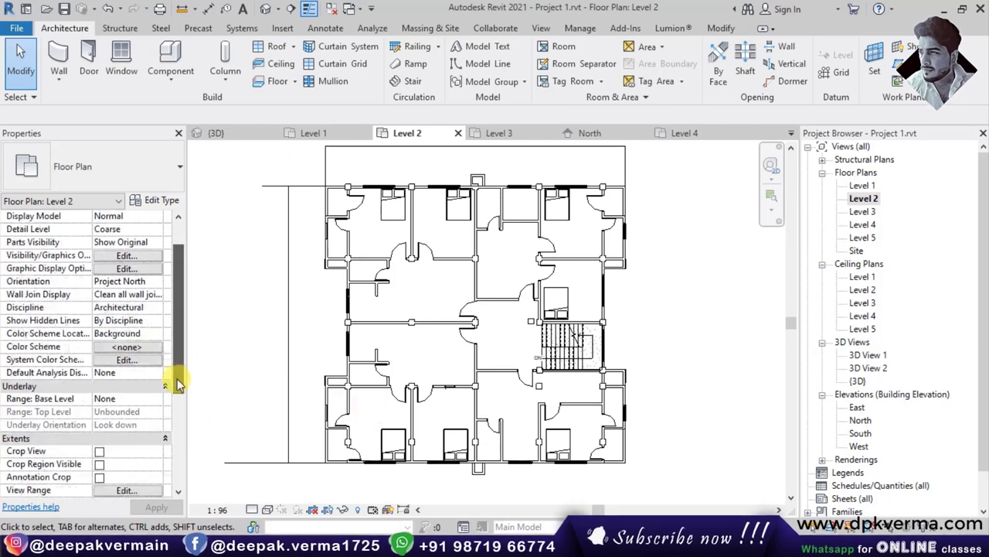
pyautogui.scroll(-2, 116, 378)
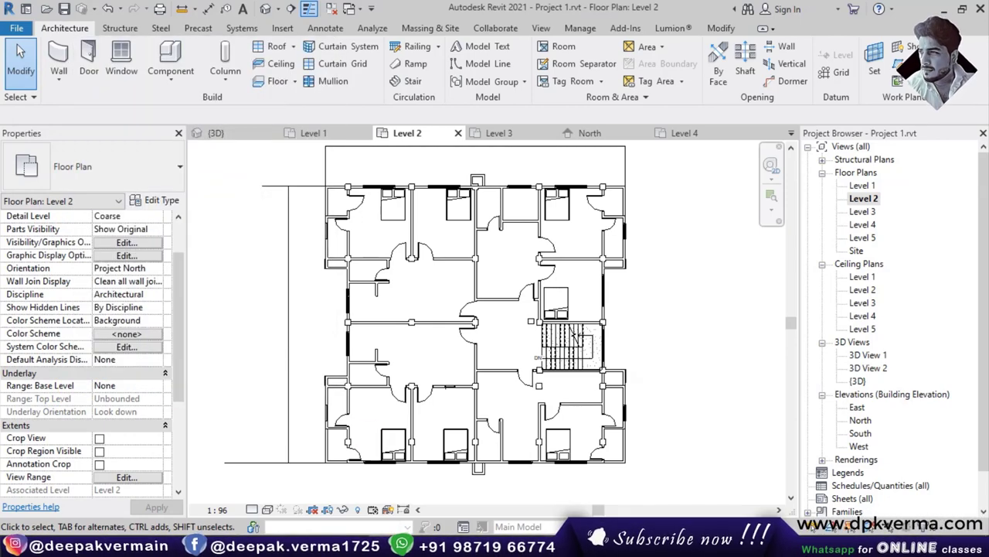
pyautogui.click(714, 476)
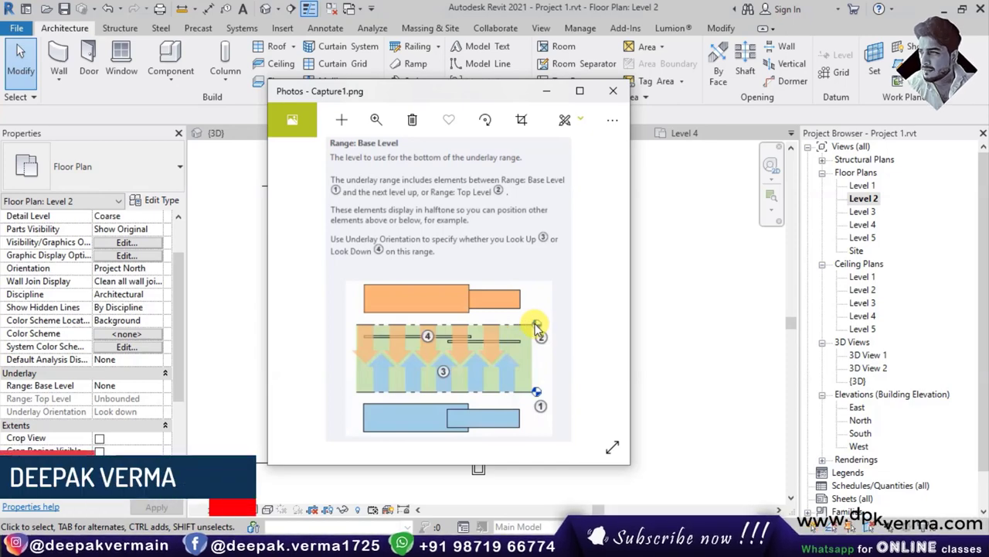
# Zoom into the Capture1.png underlay Base Level diagram, then close the Photos window.
pyautogui.keyDown('ctrl'); pyautogui.scroll(1, 483, 350); pyautogui.keyUp('ctrl')
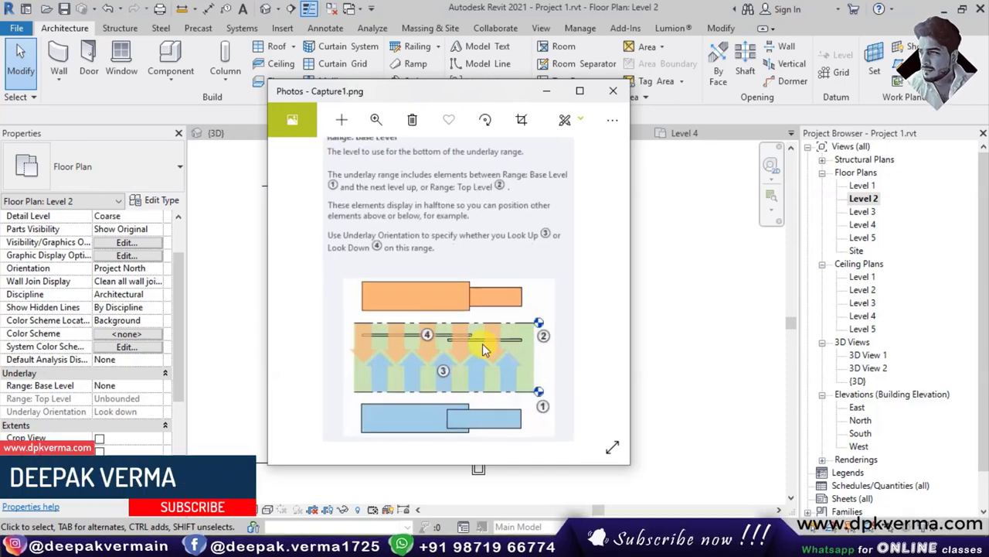
pyautogui.keyDown('ctrl'); pyautogui.scroll(1, 483, 349); pyautogui.keyUp('ctrl')
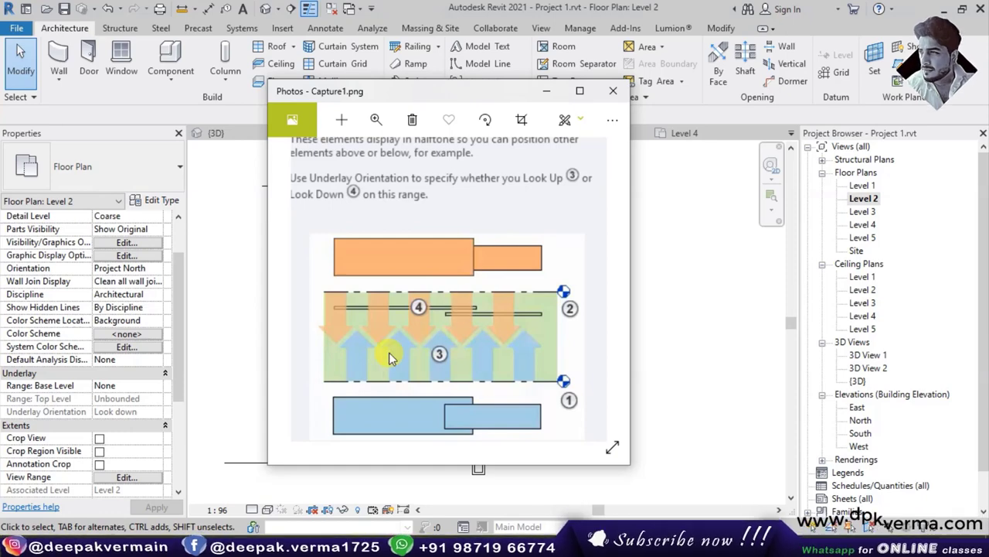
pyautogui.click(613, 90)
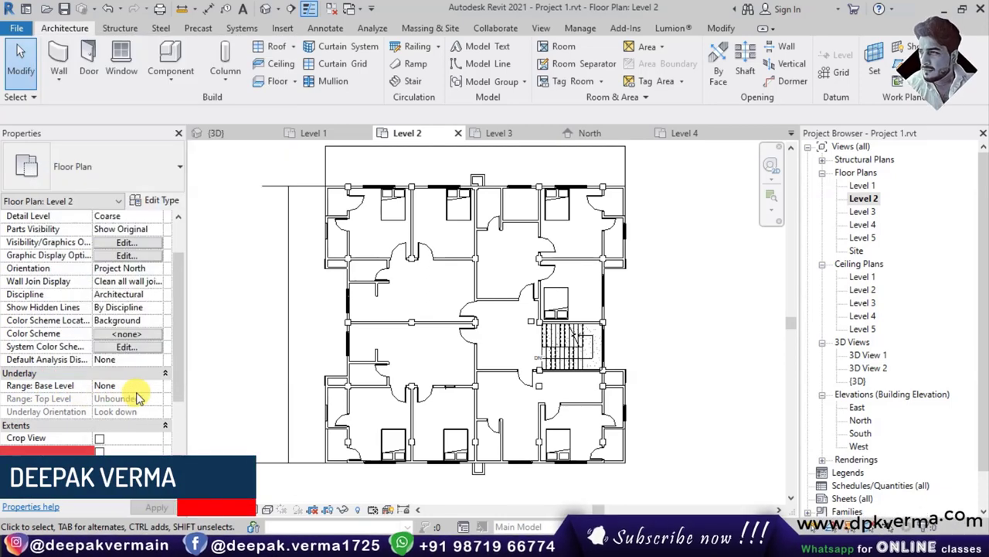
# Set the Level 2 plan's underlay Base Level to Level 1.
pyautogui.click(162, 387)
pyautogui.click(157, 385)
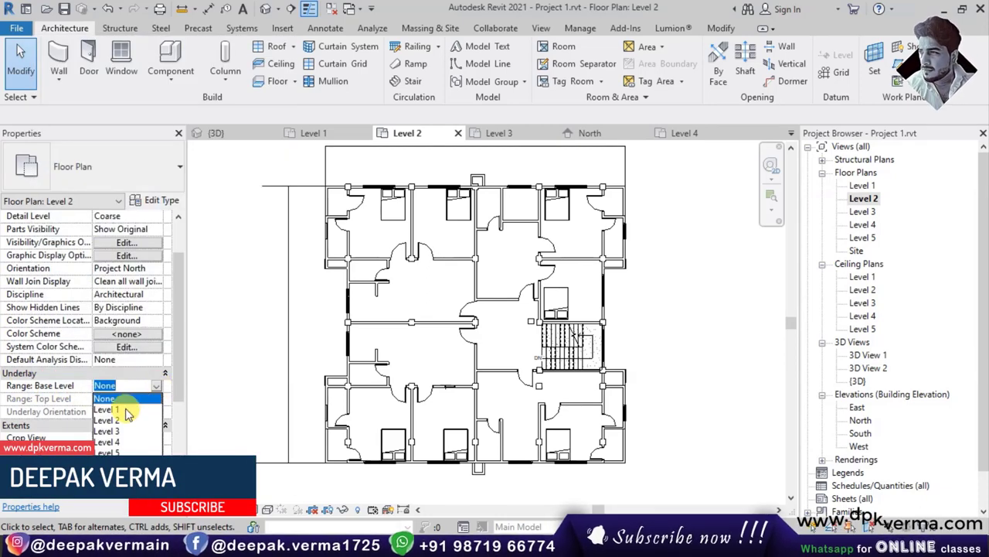
pyautogui.click(116, 409)
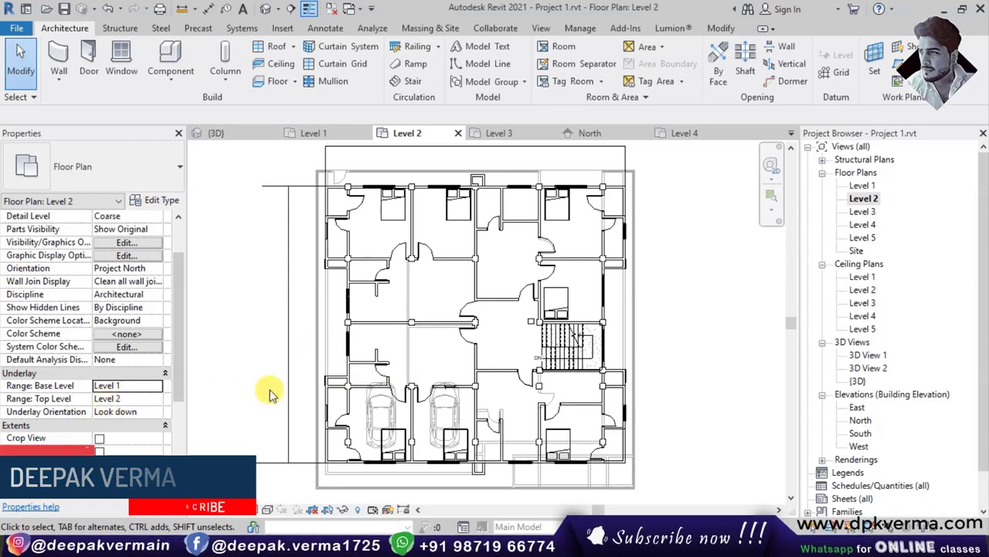
# Open the North elevation and zoom toward the Level 1 to Level 5 heads.
pyautogui.doubleClick(861, 420)
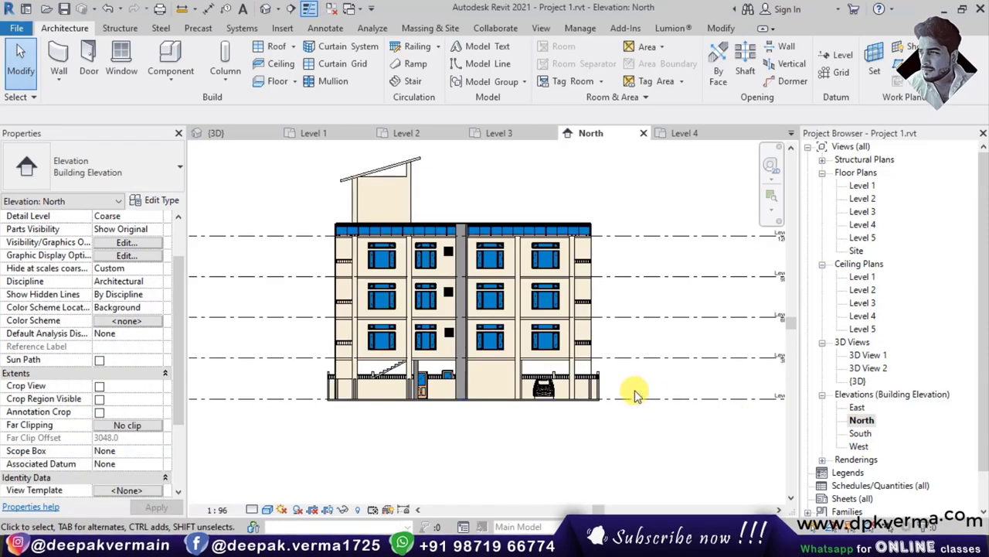
pyautogui.scroll(2, 633, 393)
pyautogui.scroll(2, 665, 389)
pyautogui.scroll(1, 448, 347)
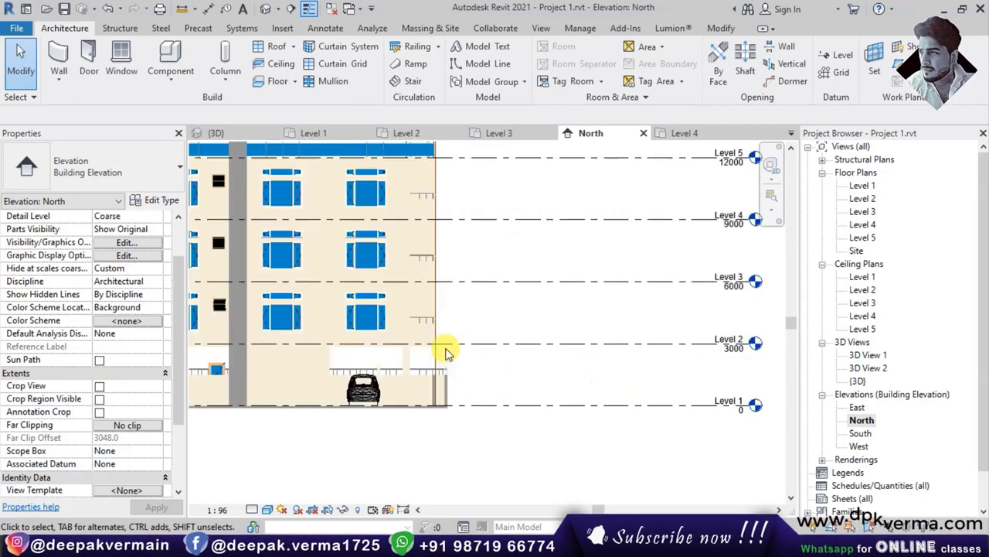
pyautogui.scroll(1, 459, 347)
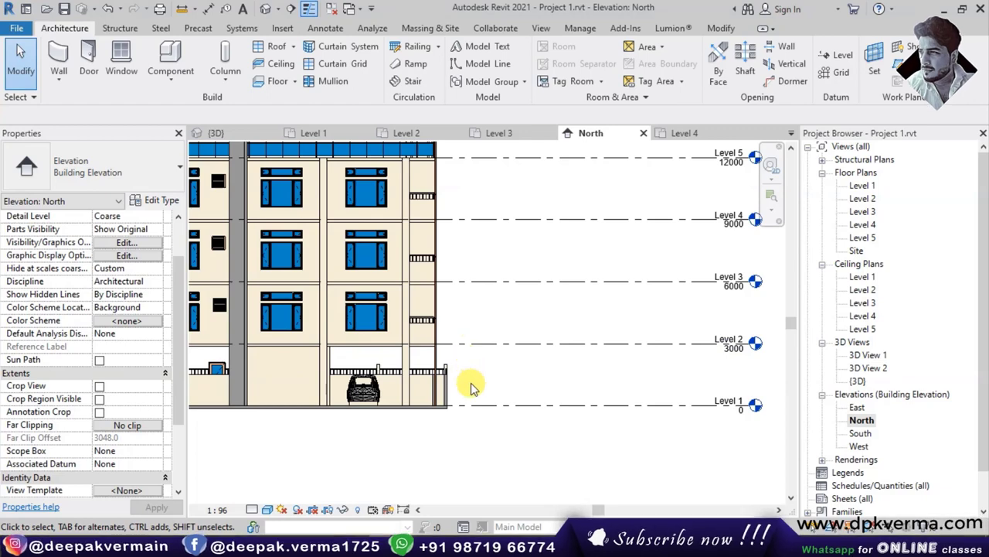
pyautogui.scroll(-1, 477, 404)
# Open the Level 2 floor plan and zoom in on Level 1's cars shown as underlay.
pyautogui.doubleClick(861, 200)
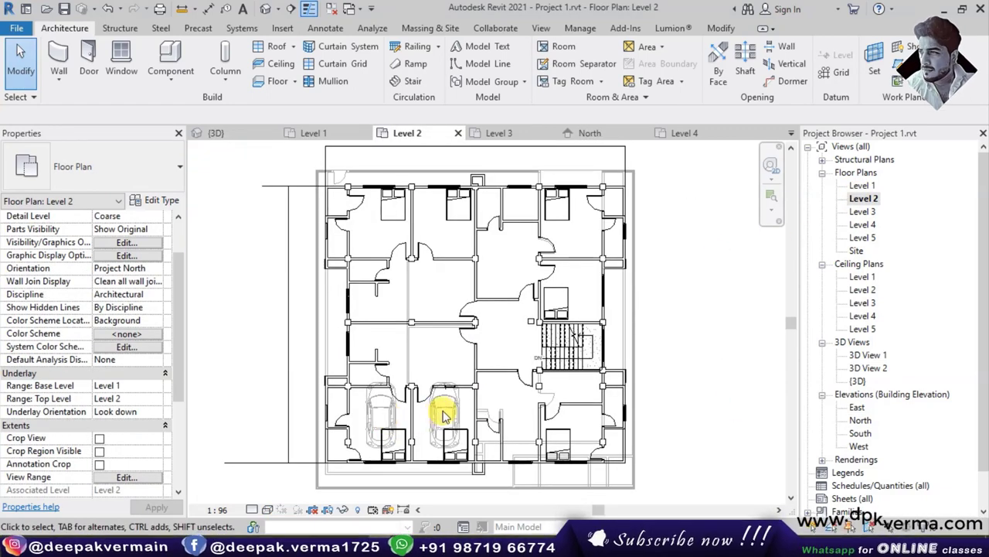
pyautogui.scroll(1, 445, 416)
pyautogui.scroll(2, 450, 402)
pyautogui.scroll(2, 435, 379)
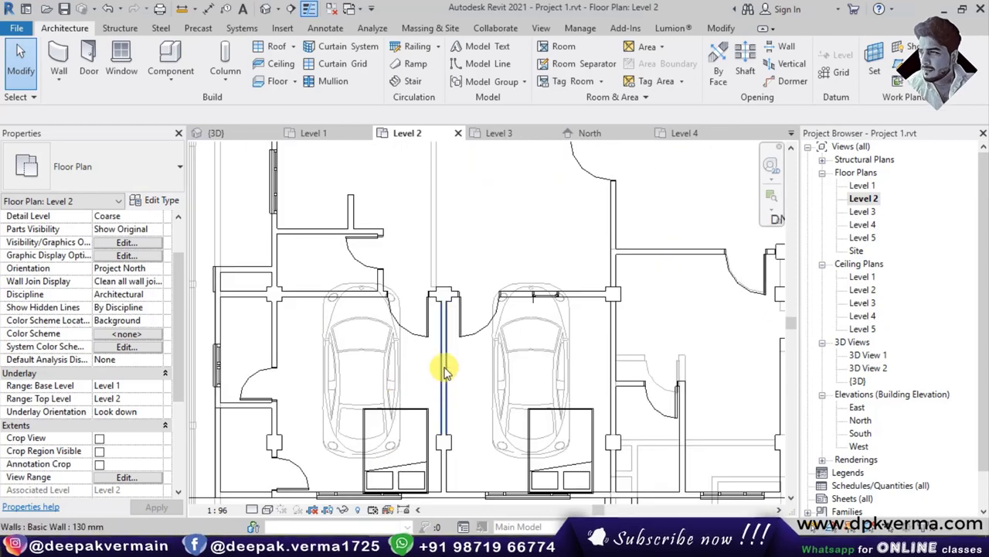
pyautogui.scroll(2, 410, 364)
pyautogui.scroll(-3, 371, 369)
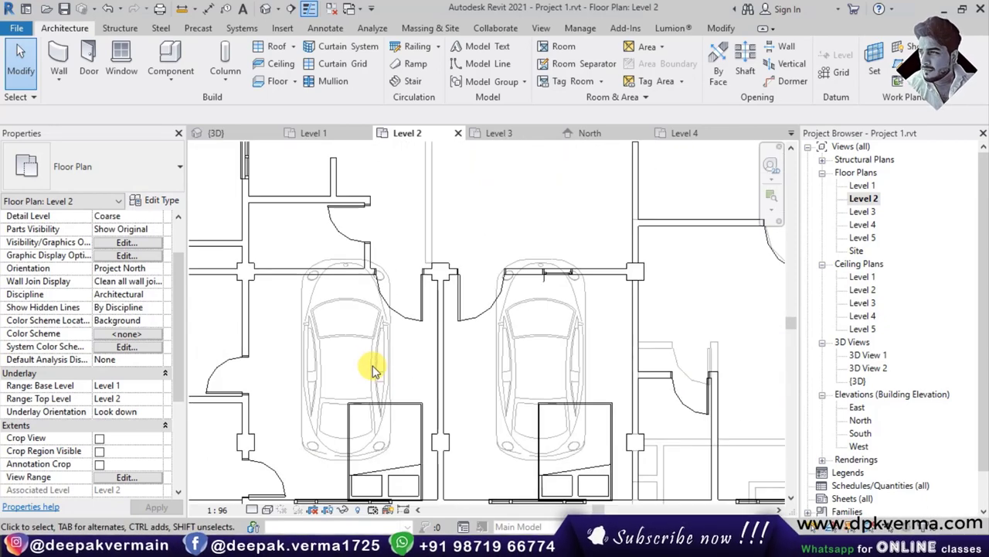
pyautogui.scroll(-1, 371, 370)
pyautogui.scroll(-1, 365, 366)
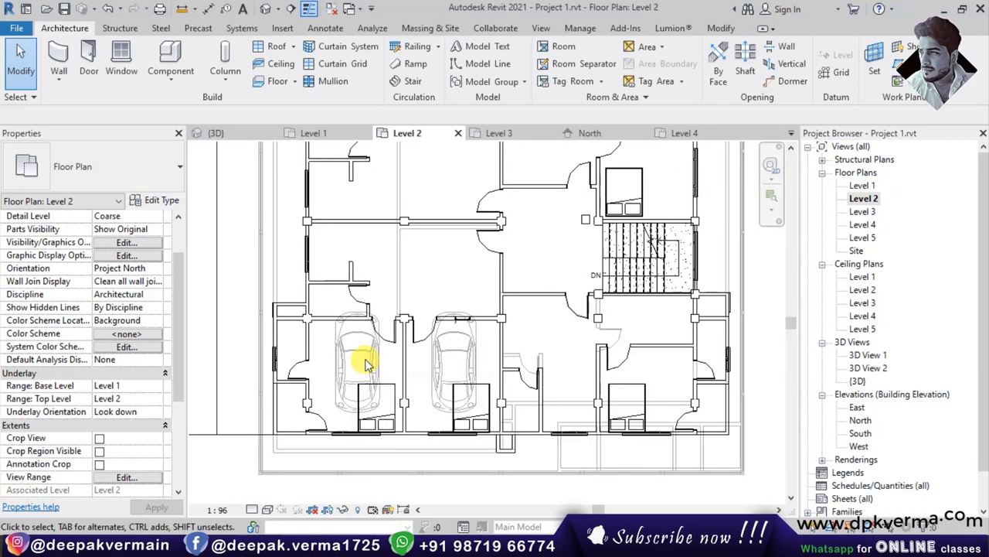
pyautogui.scroll(-2, 357, 383)
pyautogui.scroll(-1, 371, 393)
pyautogui.scroll(-1, 386, 398)
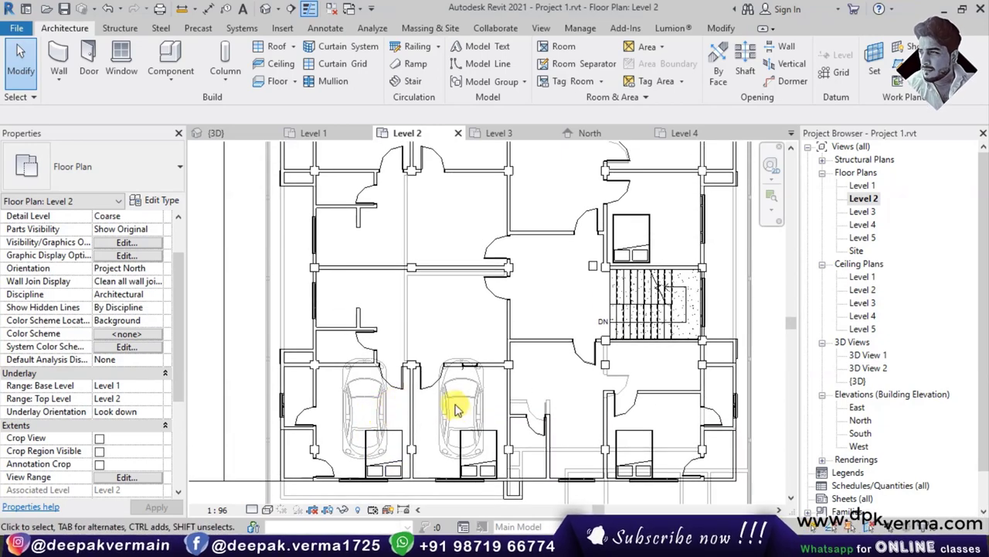
# Pan around the Level 2 plan to inspect the underlay, then open the Level 3 plan.
pyautogui.moveTo(459, 359); pyautogui.dragTo(442, 397, button='middle')
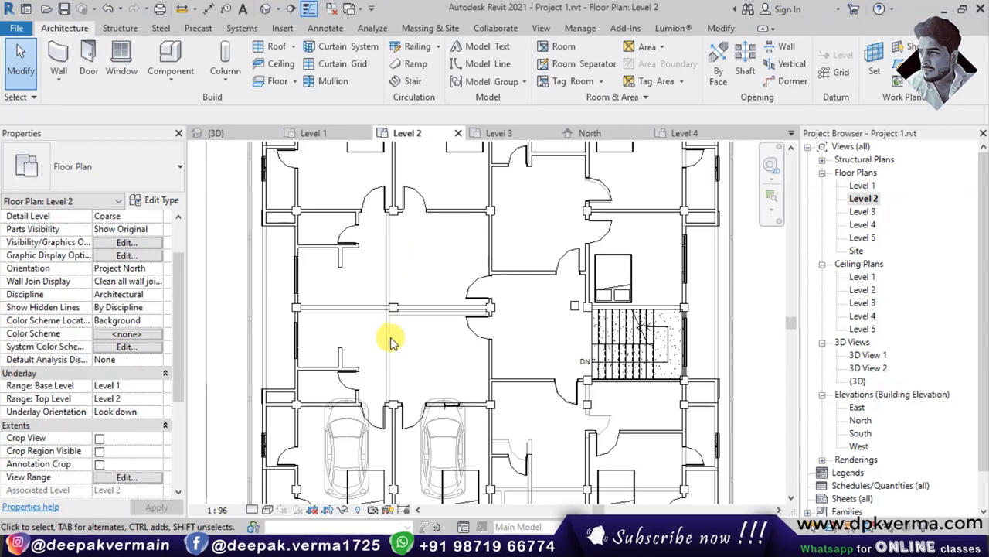
pyautogui.scroll(-1, 444, 350)
pyautogui.scroll(-1, 443, 354)
pyautogui.moveTo(441, 354); pyautogui.dragTo(427, 352, button='middle')
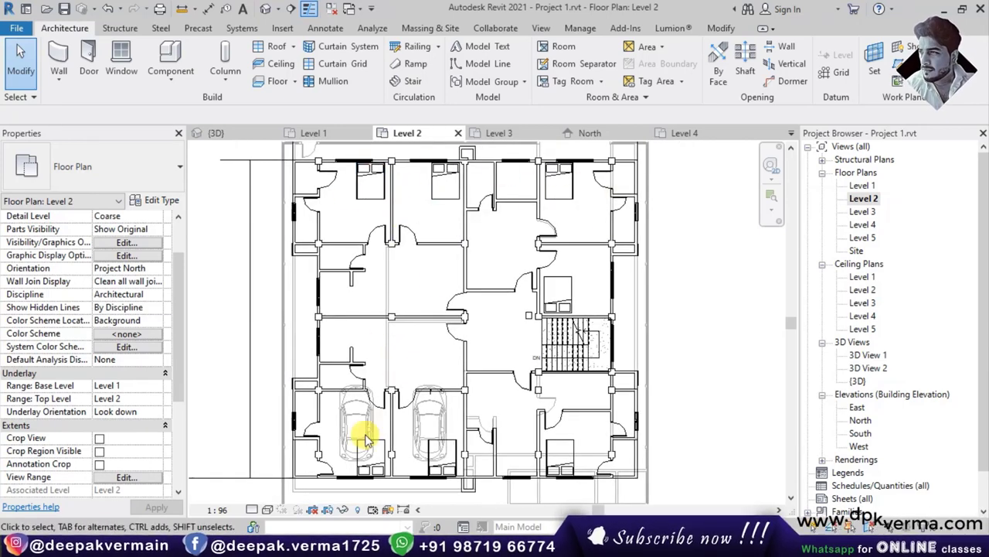
pyautogui.scroll(-1, 357, 433)
pyautogui.scroll(-1, 354, 424)
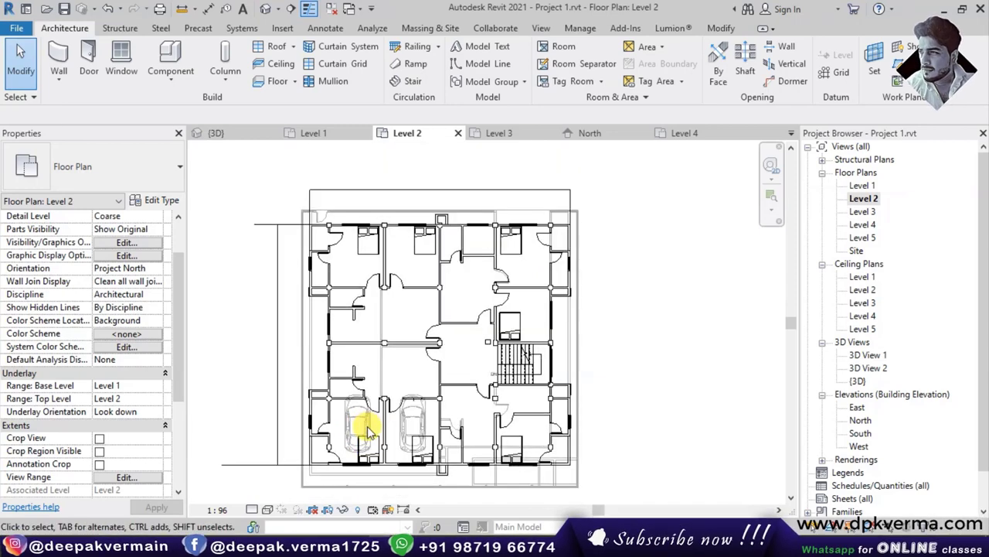
pyautogui.scroll(-1, 341, 379)
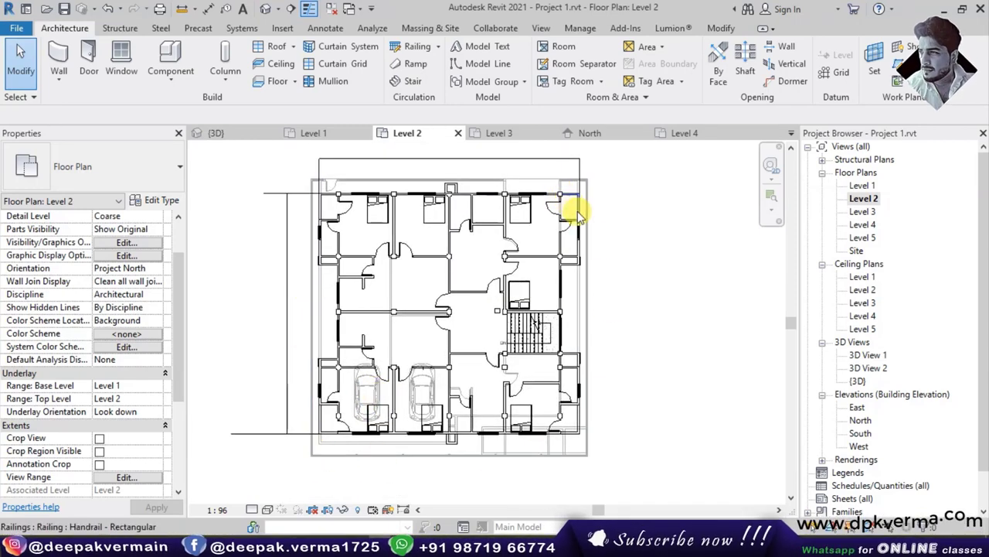
pyautogui.doubleClick(863, 212)
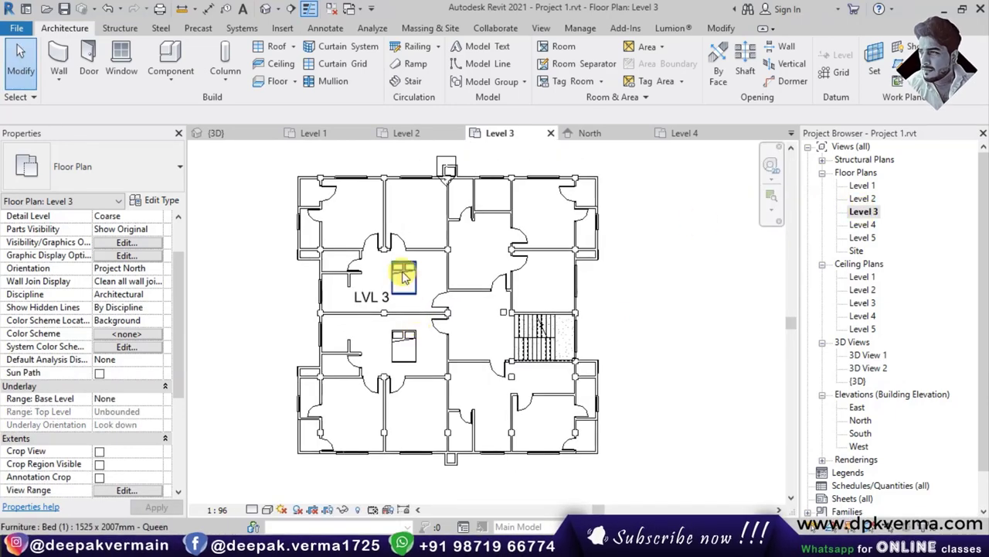
# Set the Level 3 plan's underlay Base Level to Level 2, then change it to Level 1.
pyautogui.click(158, 401)
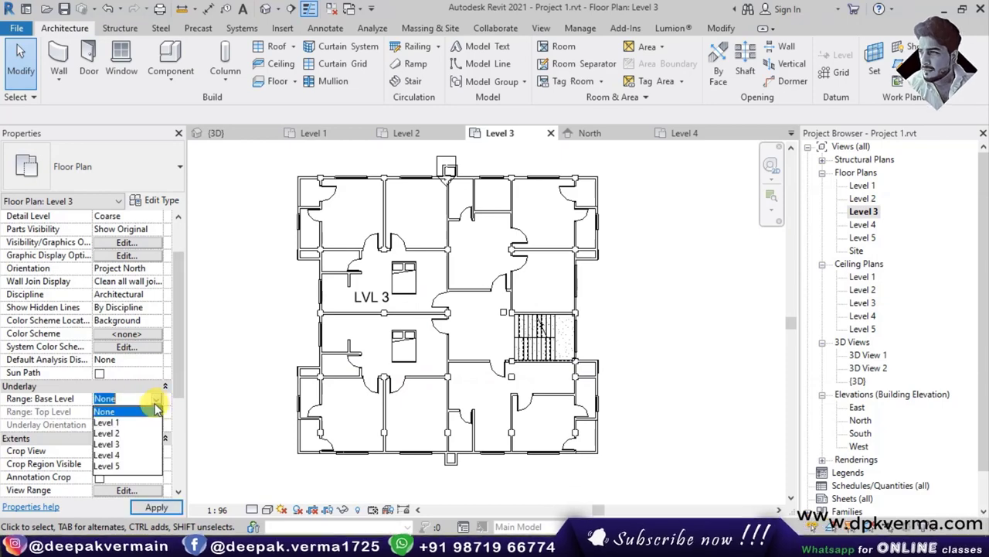
pyautogui.click(128, 434)
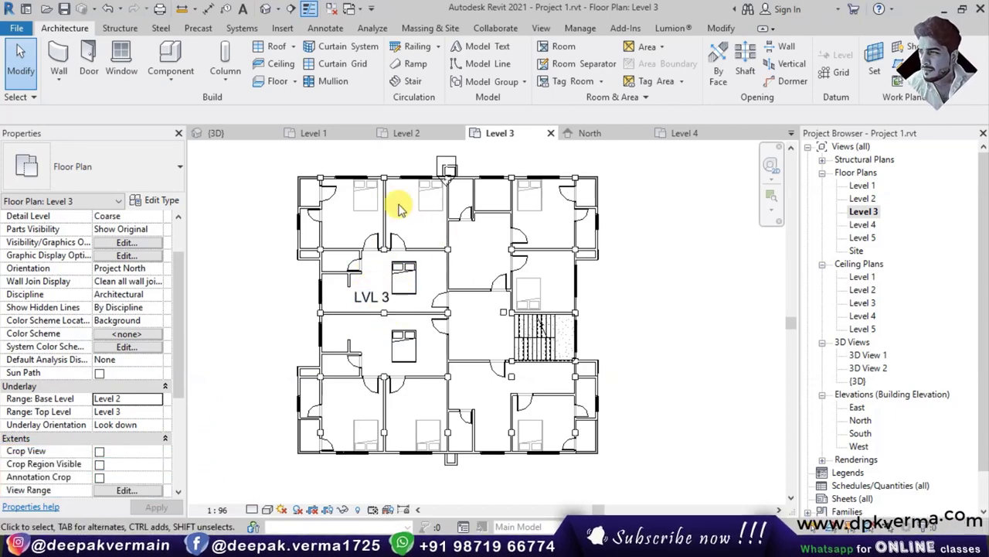
pyautogui.click(157, 402)
pyautogui.click(135, 422)
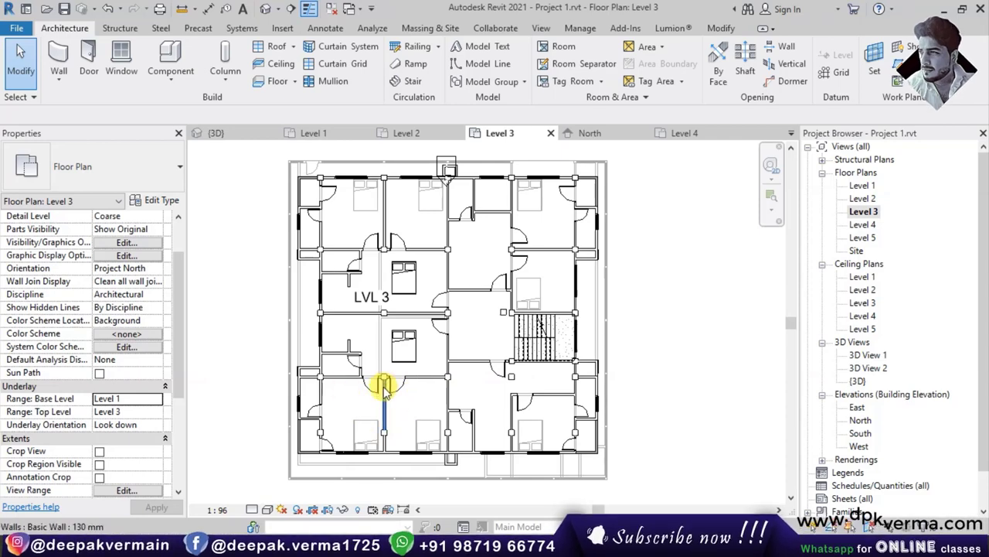
# In the 3D view, select and orbit around the Level 2 floor slab, then reopen the Level 3 plan.
pyautogui.click(265, 10)
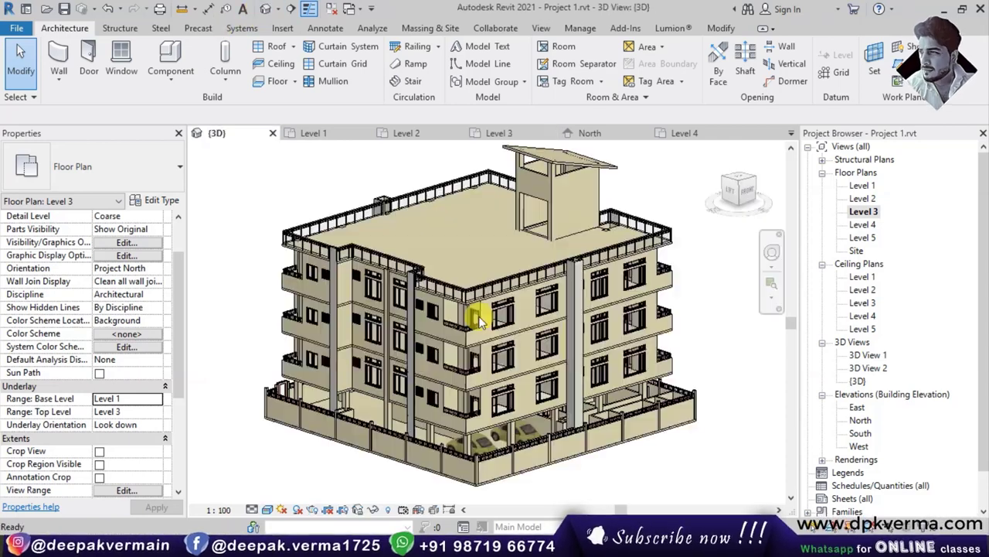
pyautogui.click(446, 426)
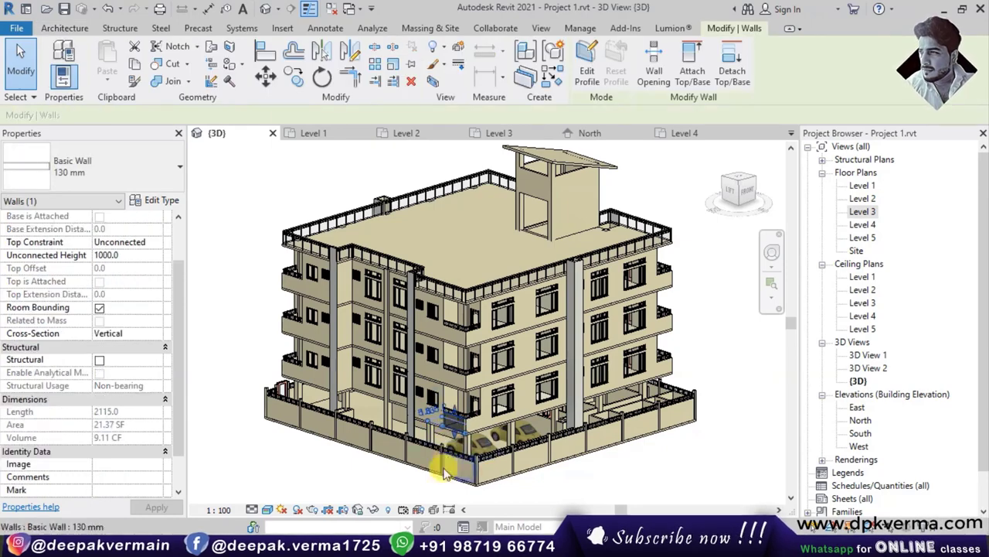
pyautogui.press('Escape')
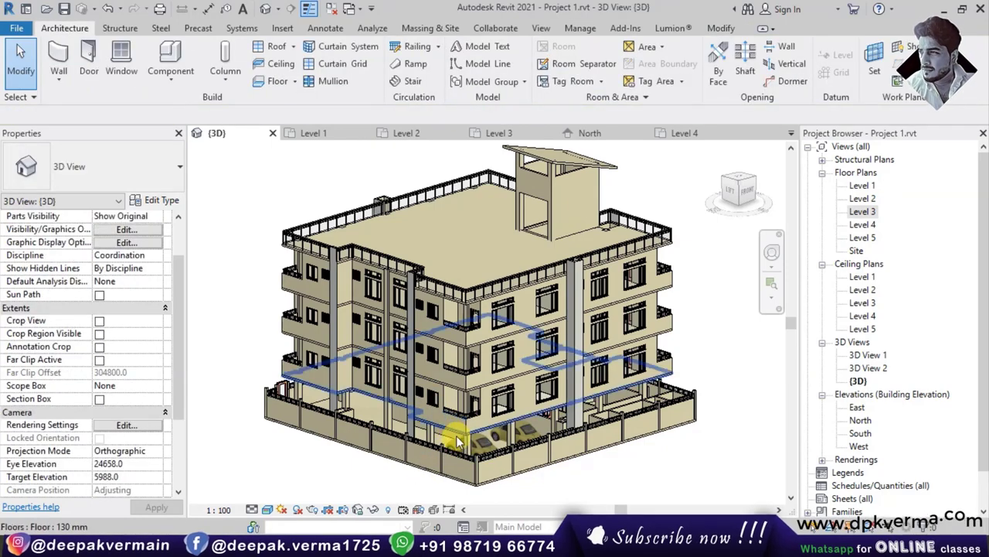
pyautogui.scroll(3, 457, 437)
pyautogui.scroll(1, 486, 421)
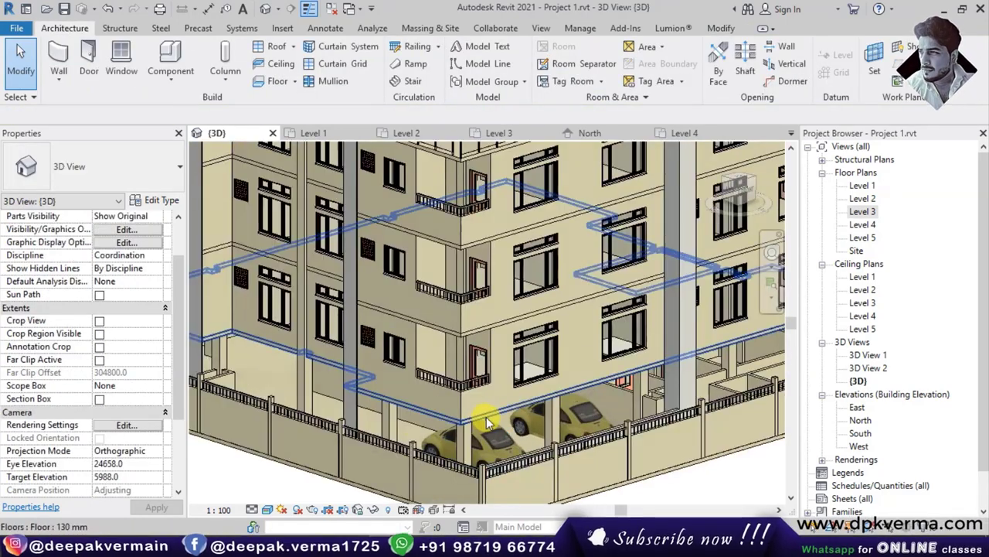
pyautogui.click(406, 408)
pyautogui.keyDown('shift'); pyautogui.moveTo(406, 408); pyautogui.dragTo(549, 411, button='middle'); pyautogui.keyUp('shift')
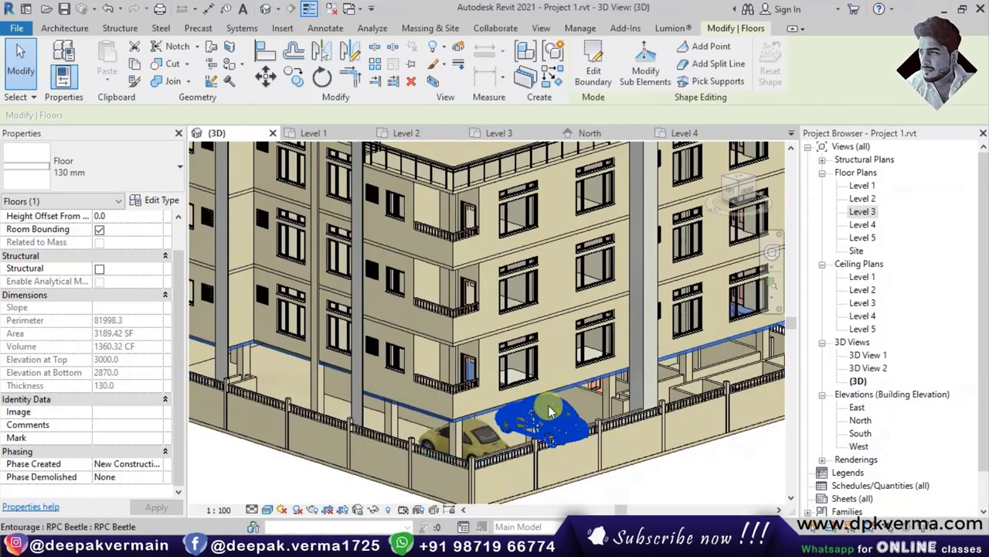
pyautogui.scroll(-4, 549, 411)
pyautogui.click(215, 456)
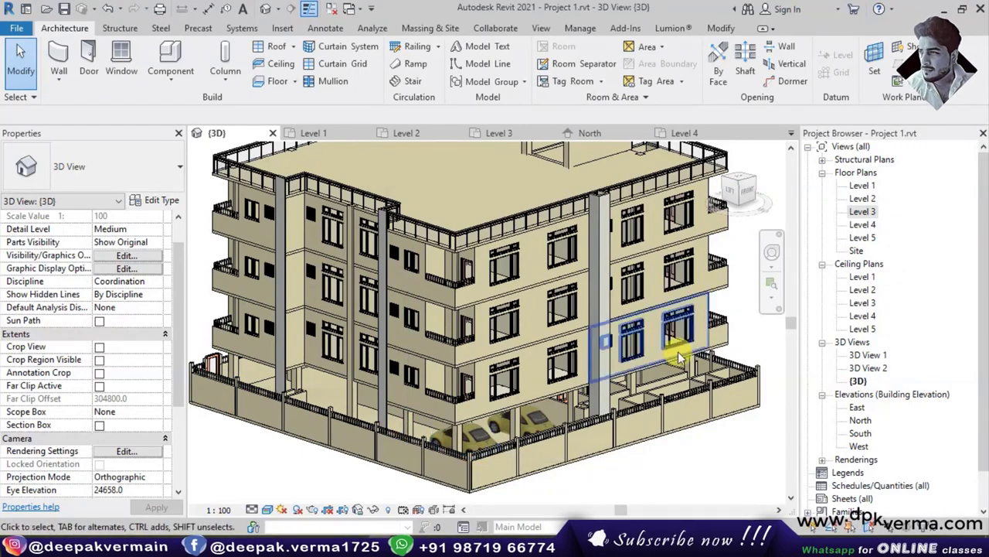
pyautogui.doubleClick(863, 211)
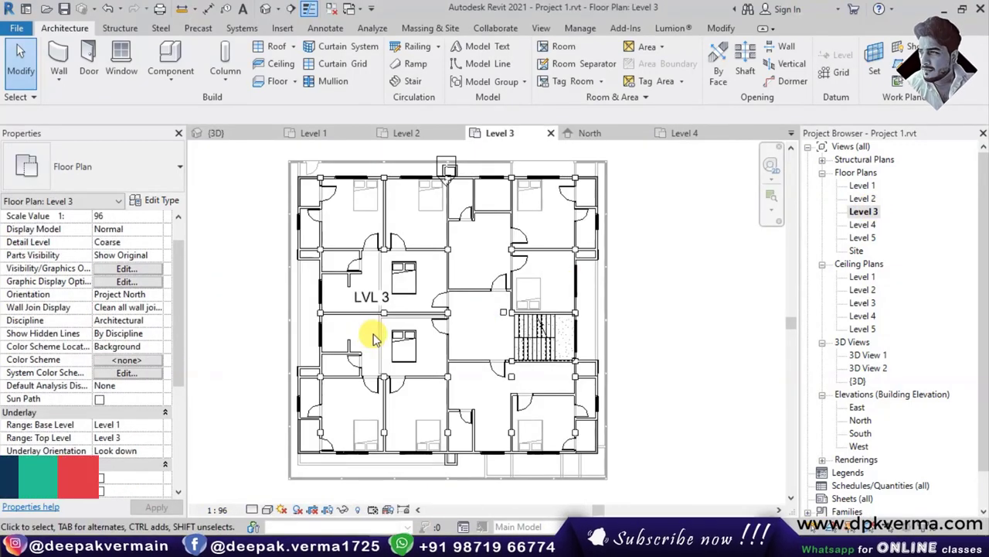
pyautogui.moveTo(177, 371); pyautogui.dragTo(177, 394)
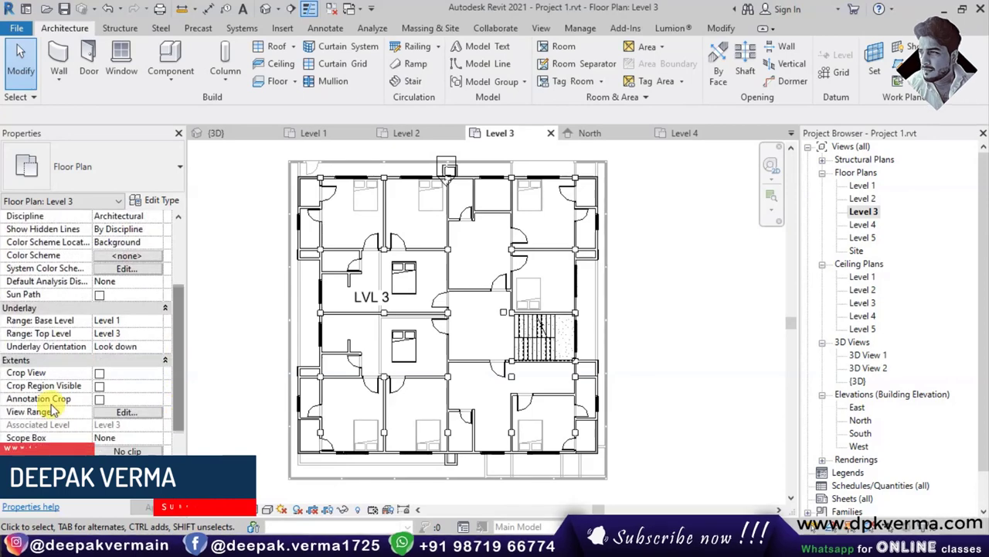
pyautogui.click(124, 412)
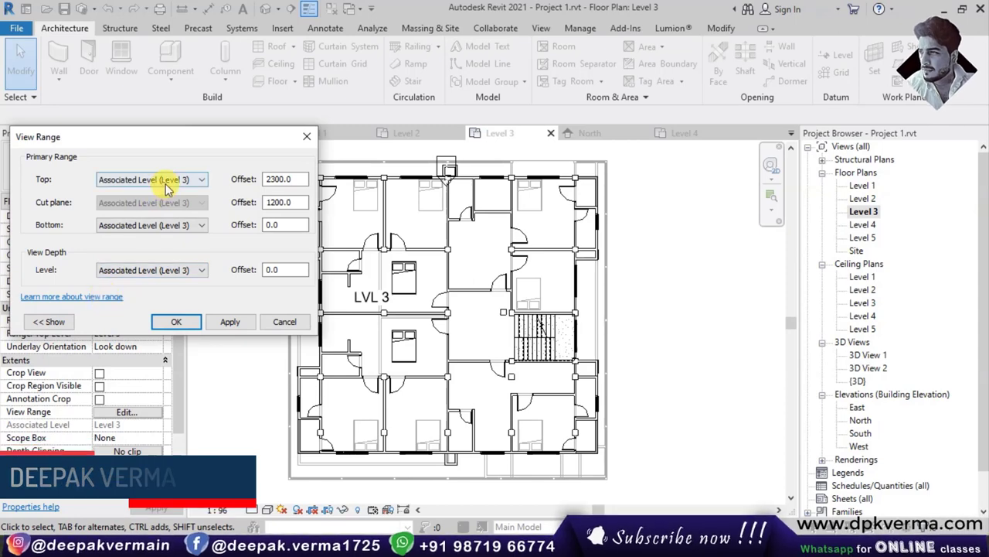
pyautogui.moveTo(265, 179); pyautogui.dragTo(281, 179)
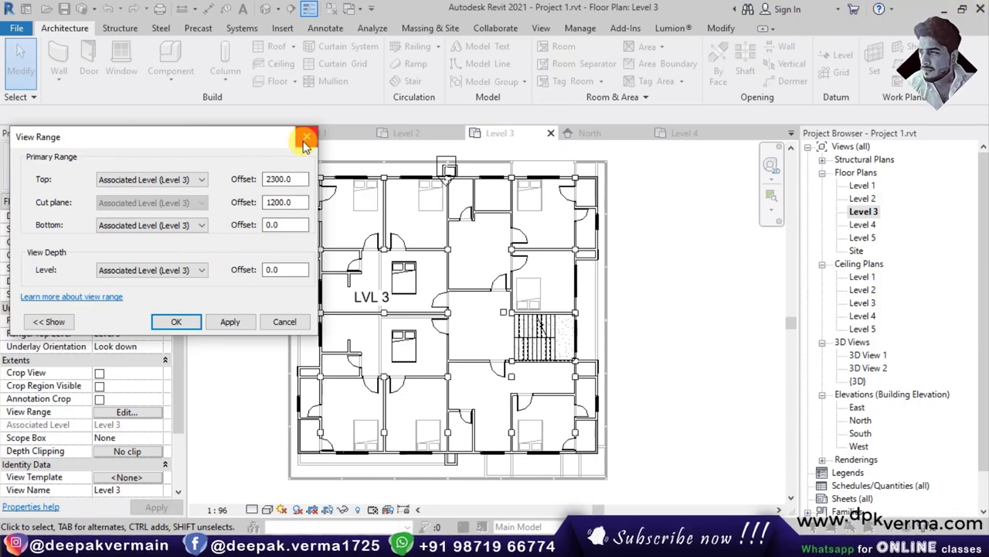
pyautogui.click(307, 136)
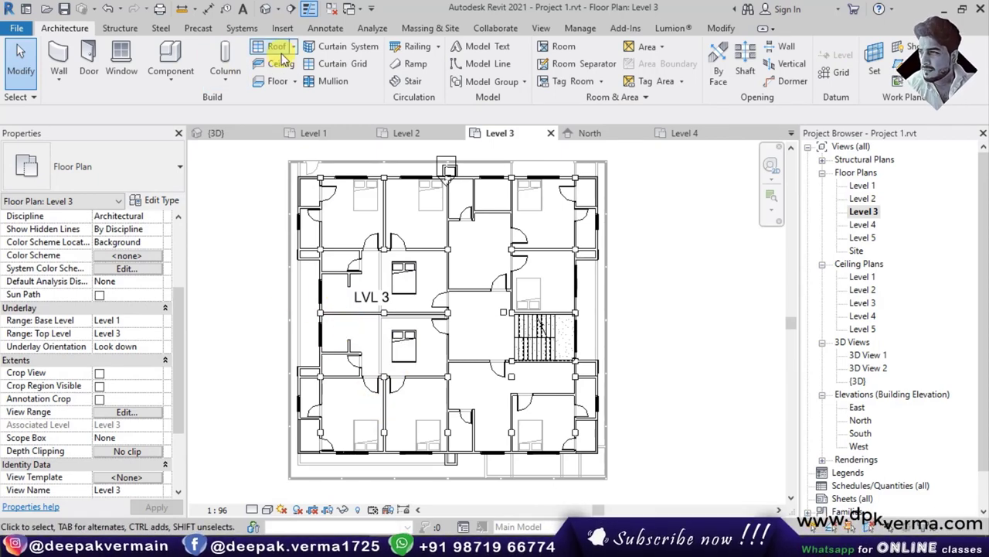
# Select and deselect the Level 2 floor slab in 3D, then reopen the Level 3 plan.
pyautogui.click(266, 9)
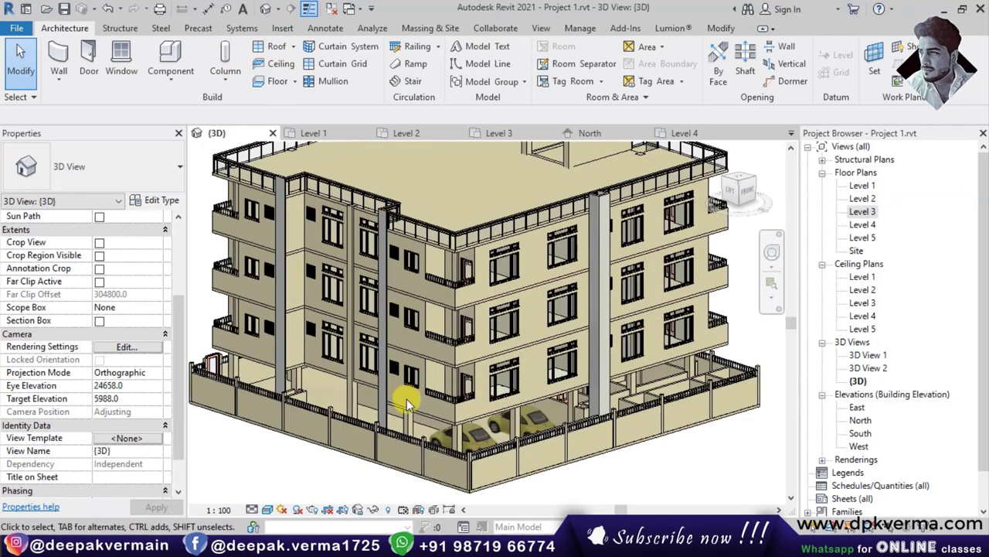
pyautogui.click(409, 408)
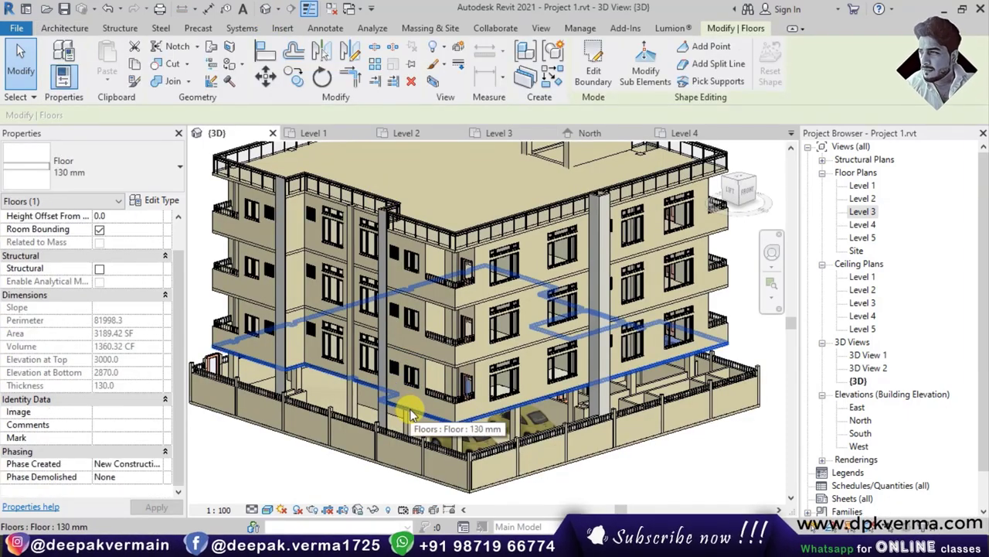
pyautogui.click(409, 87)
pyautogui.doubleClick(863, 211)
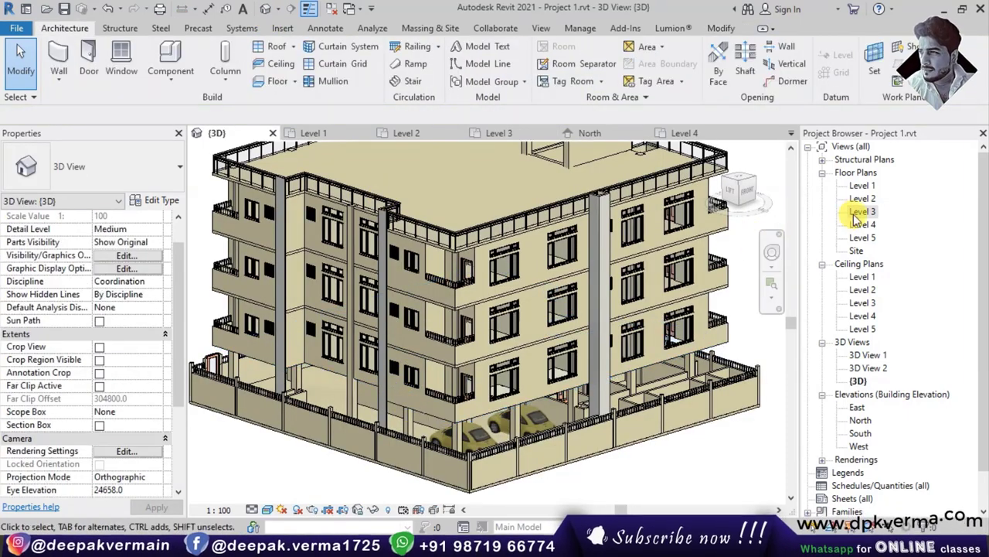
pyautogui.scroll(2, 424, 418)
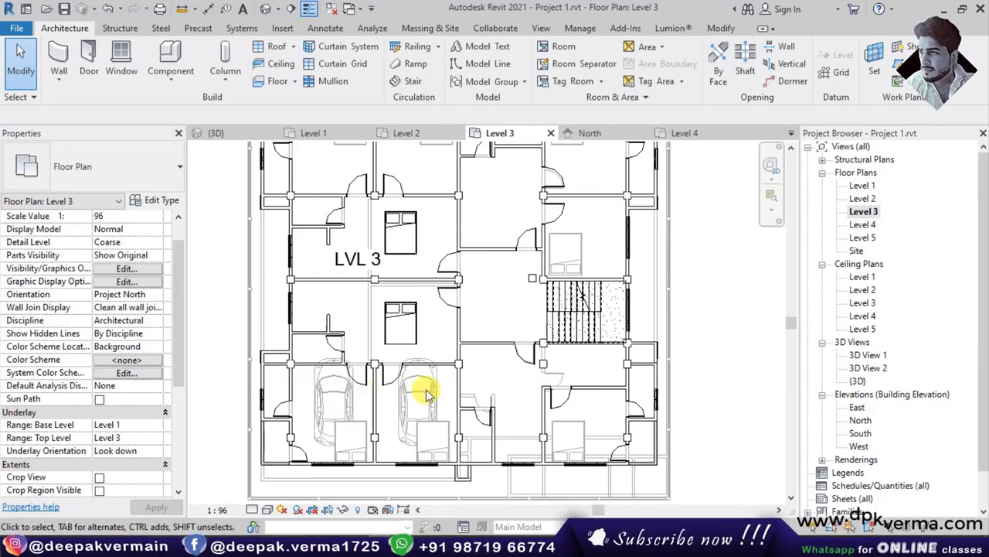
# Undo the last underlay change so Level 1's cars disappear, and zoom out on the plan.
pyautogui.hotkey('ctrl', 'z')
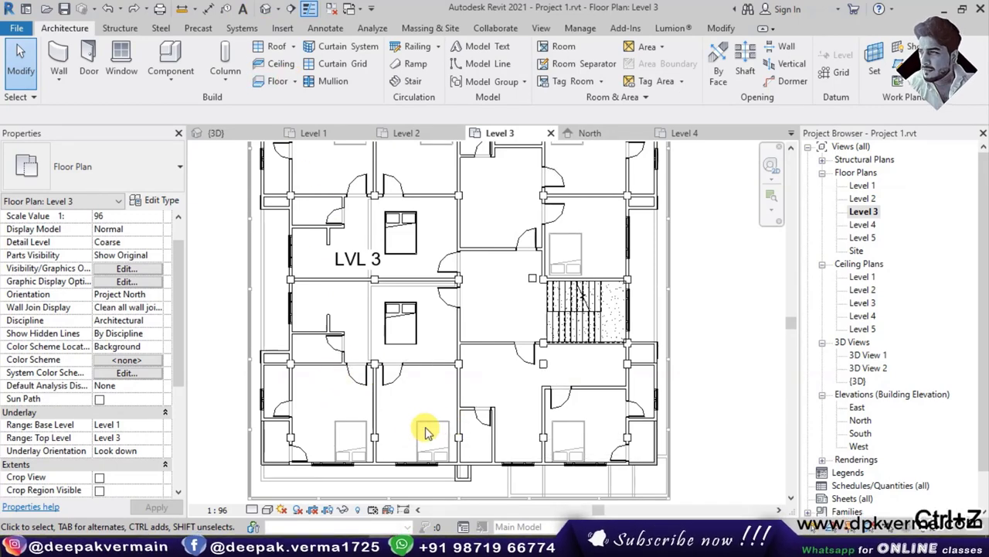
pyautogui.scroll(-1, 425, 421)
pyautogui.scroll(-1, 421, 364)
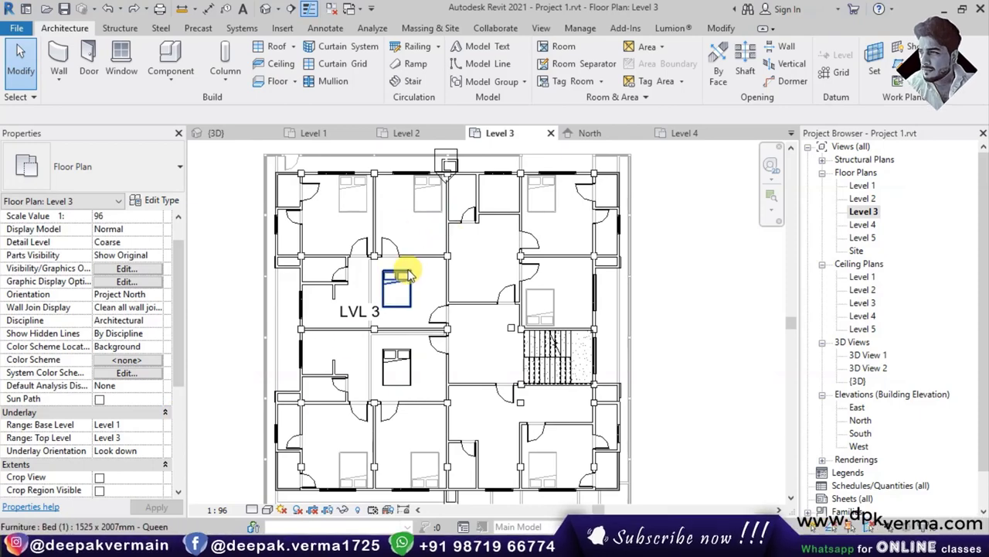
# Open the Level 4 plan and set its underlay Base Level to Level 3.
pyautogui.doubleClick(861, 225)
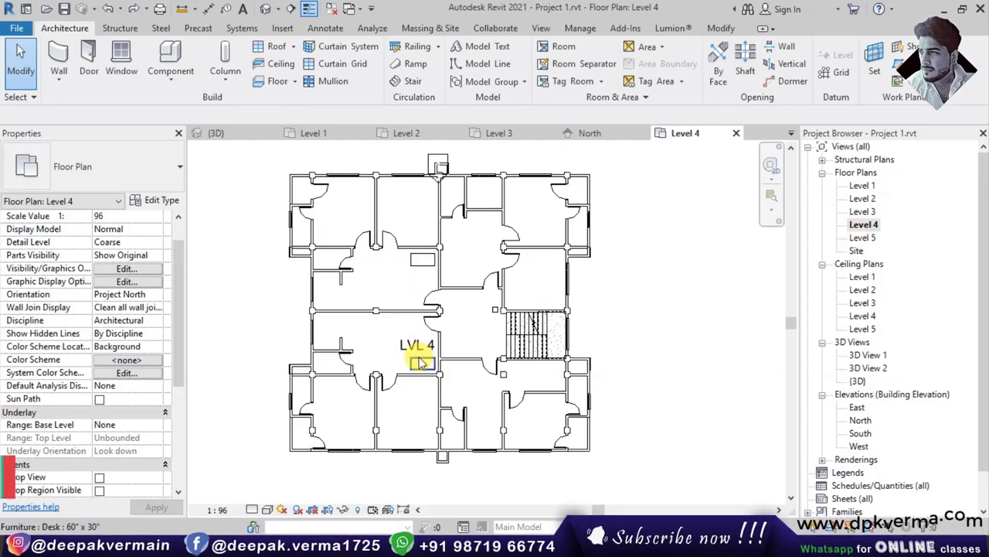
pyautogui.click(127, 425)
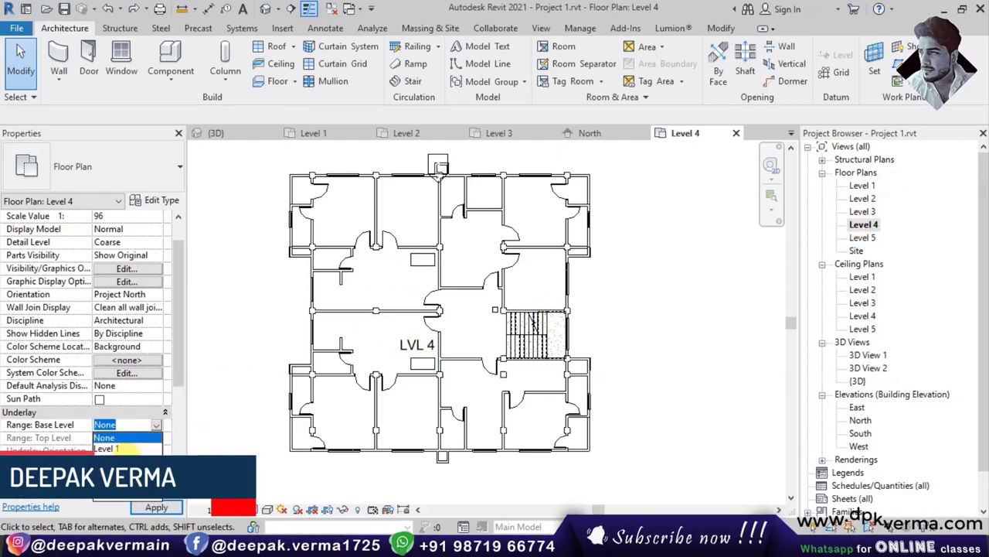
pyautogui.click(108, 470)
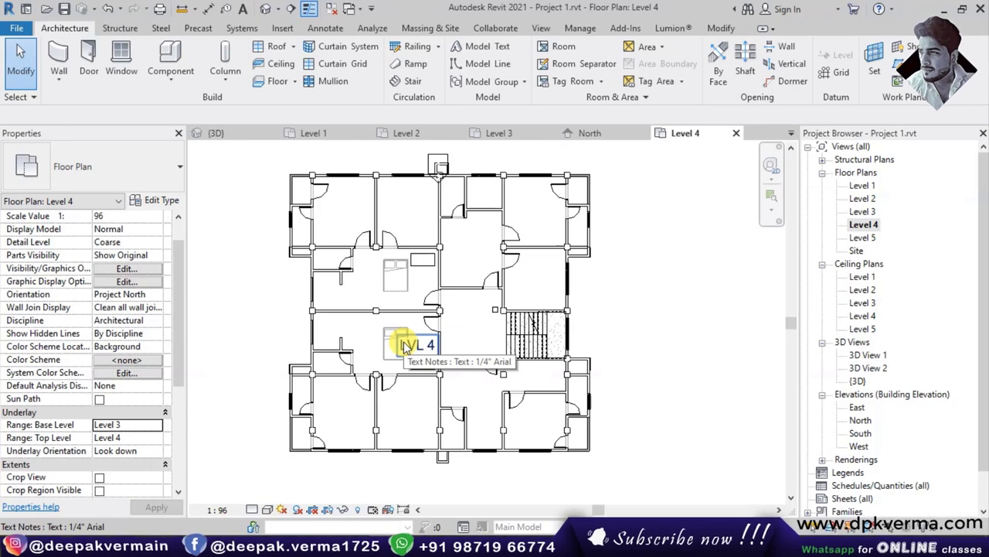
# Keep the Level 4 underlay orientation as Look down, then return to the Level 3 plan.
pyautogui.click(124, 451)
pyautogui.click(159, 450)
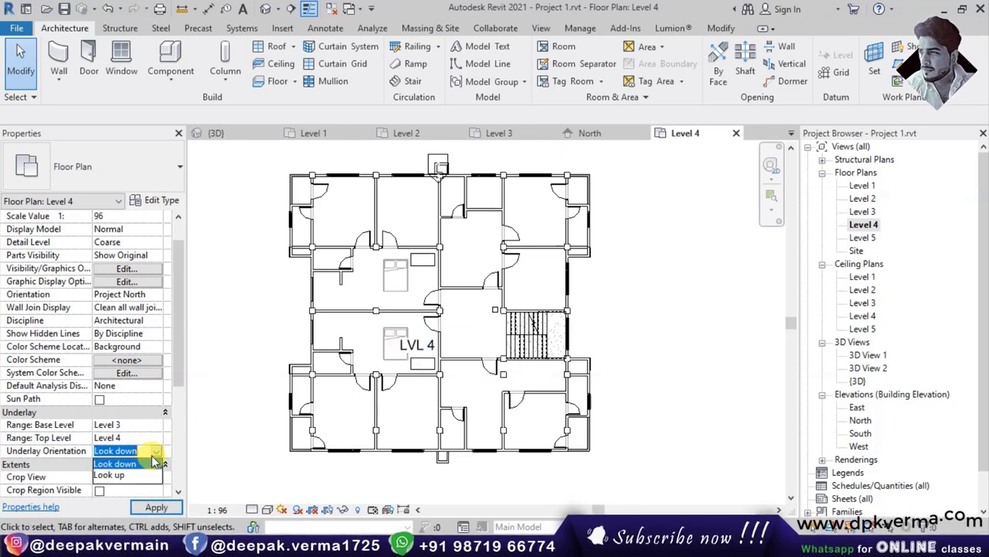
pyautogui.click(155, 452)
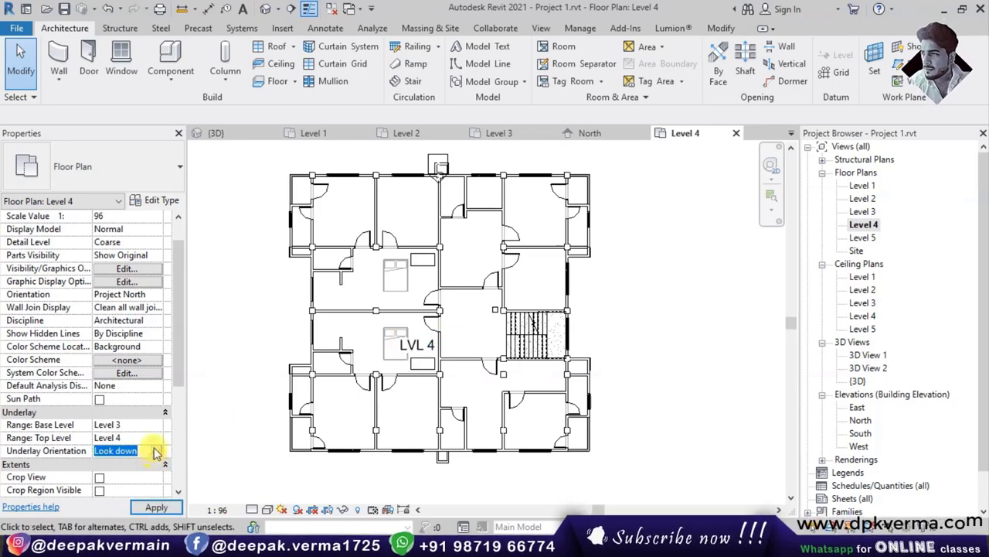
pyautogui.doubleClick(870, 210)
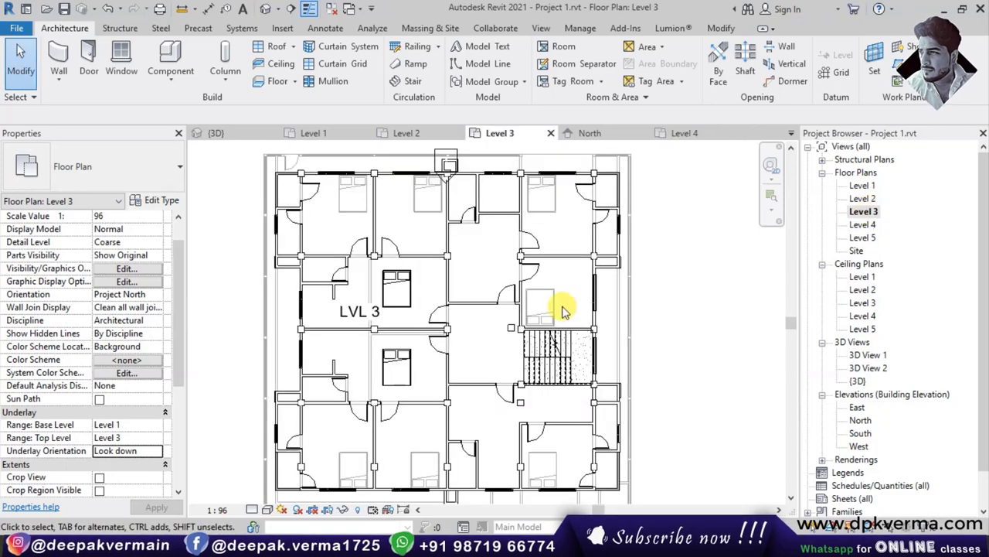
# Open the Level 2 floor plan and check its Underlay Orientation choices.
pyautogui.doubleClick(863, 198)
pyautogui.moveTo(419, 332); pyautogui.dragTo(410, 334, button='middle')
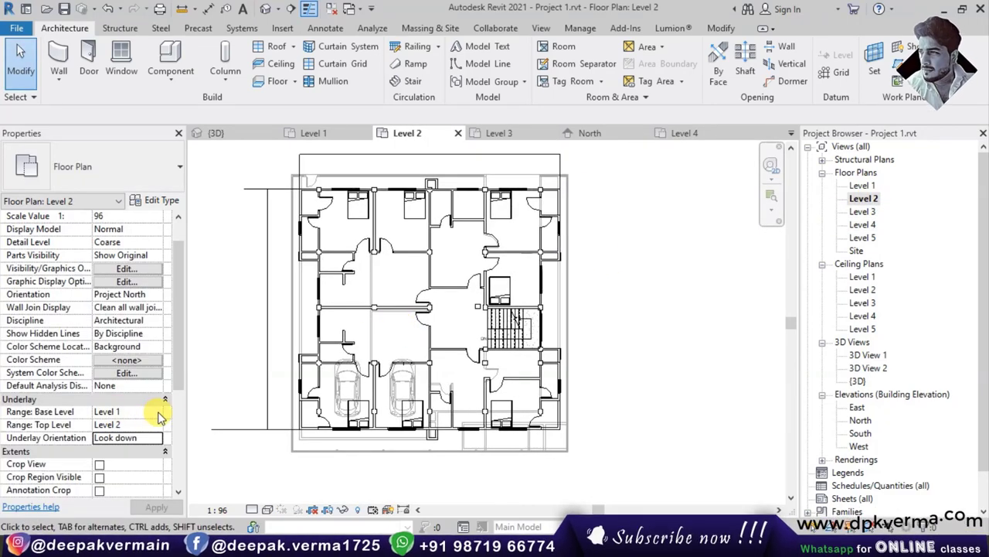
pyautogui.click(158, 437)
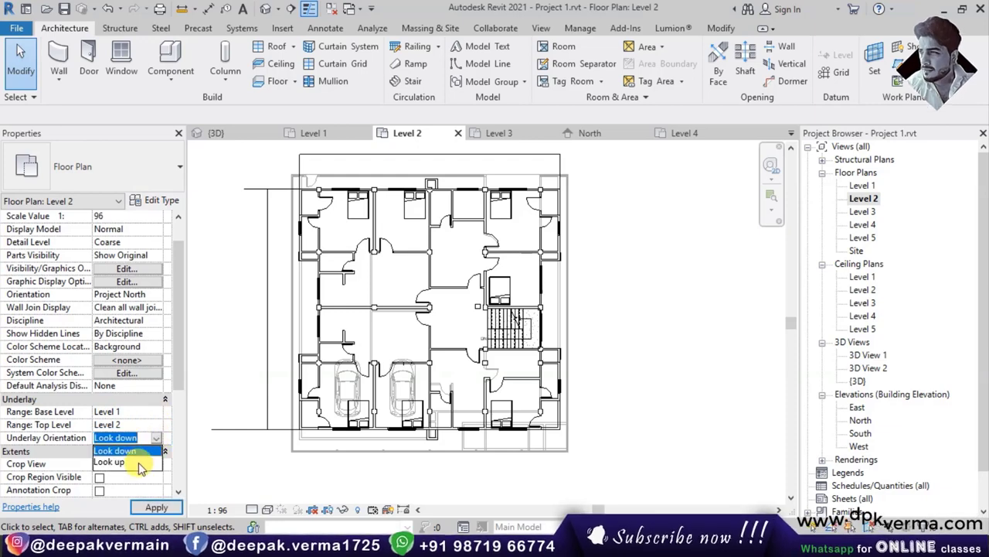
# Compare the storey levels in the North elevation, then return to Level 2.
pyautogui.doubleClick(862, 418)
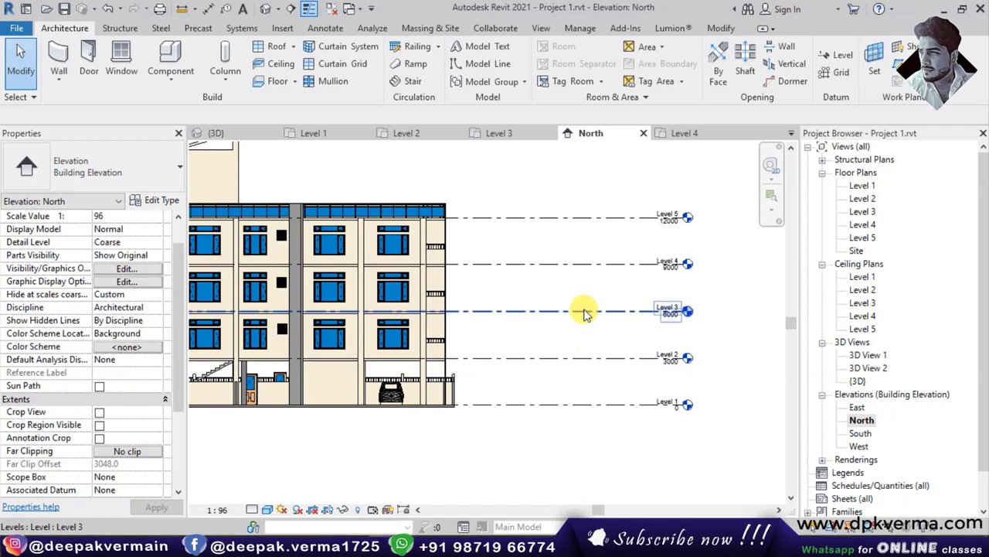
pyautogui.moveTo(580, 334); pyautogui.dragTo(636, 346, button='middle')
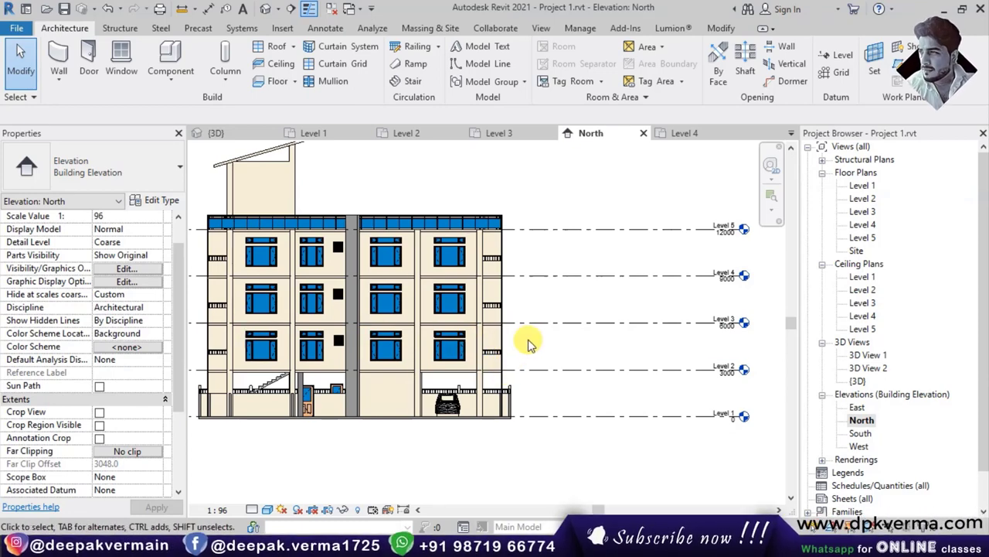
pyautogui.doubleClick(866, 199)
# Set Level 2's underlay to Look up with base Level 2, then view the North elevation.
pyautogui.click(154, 438)
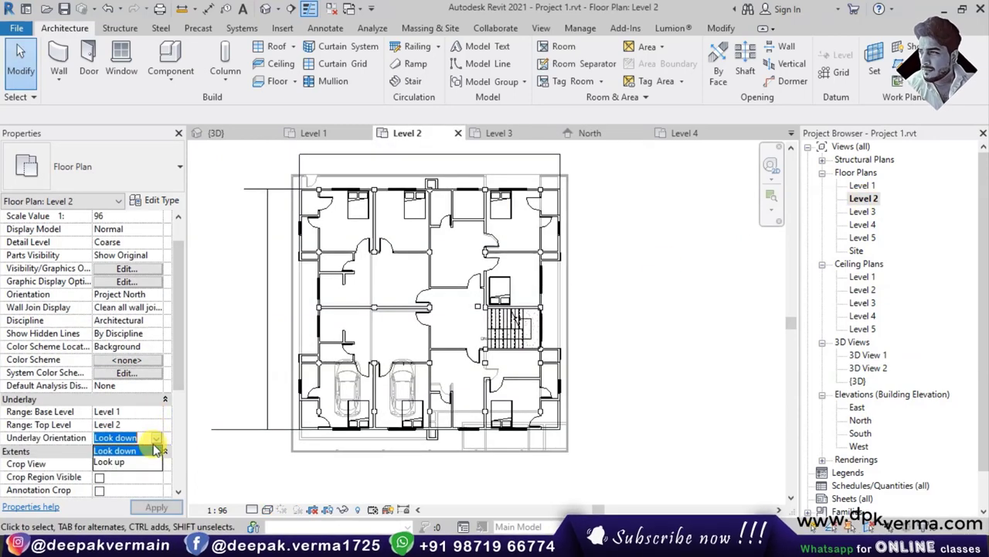
pyautogui.click(158, 450)
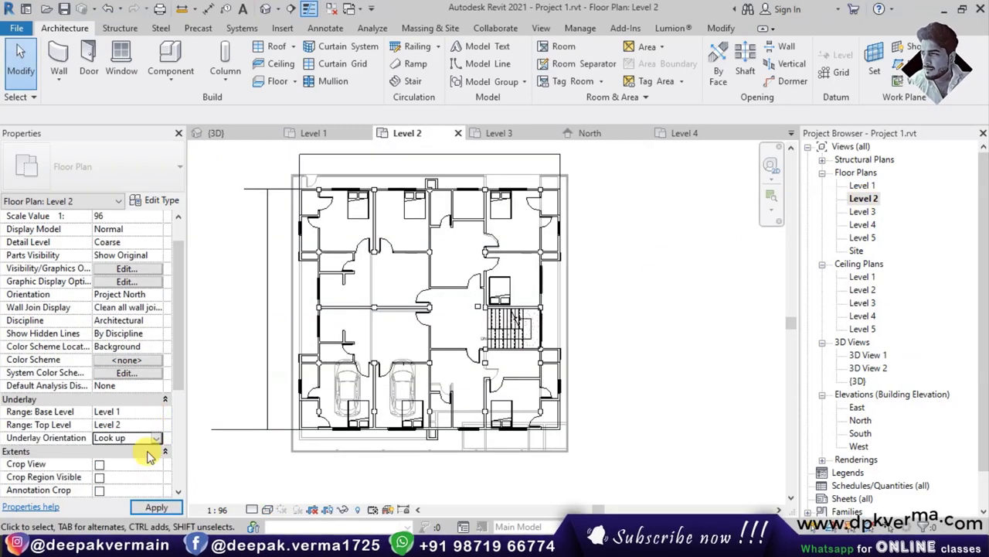
pyautogui.click(155, 412)
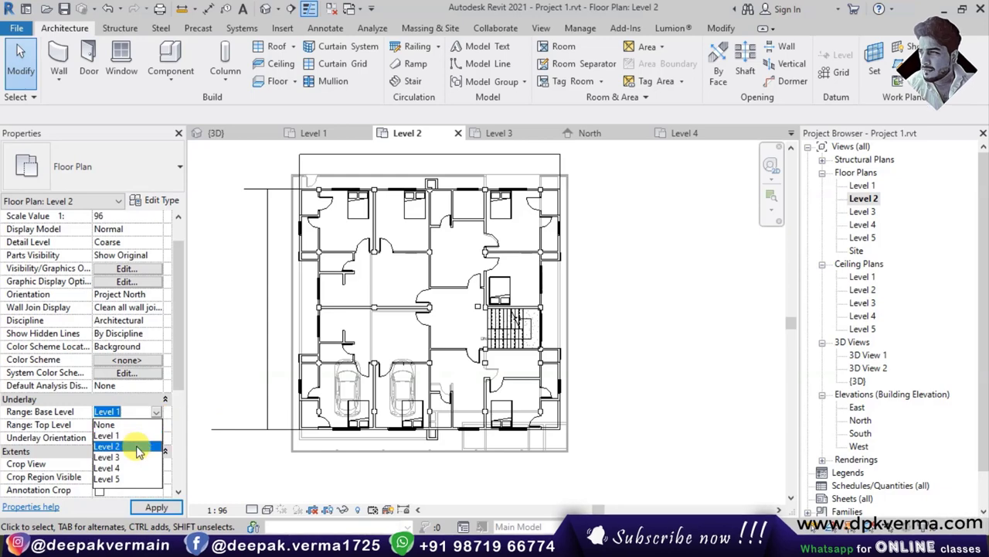
pyautogui.click(135, 445)
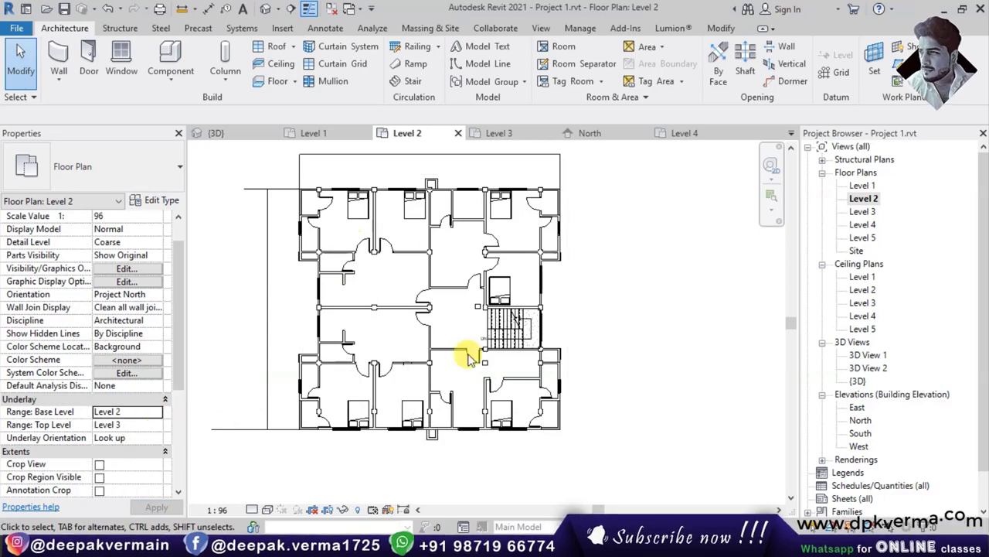
pyautogui.doubleClick(861, 419)
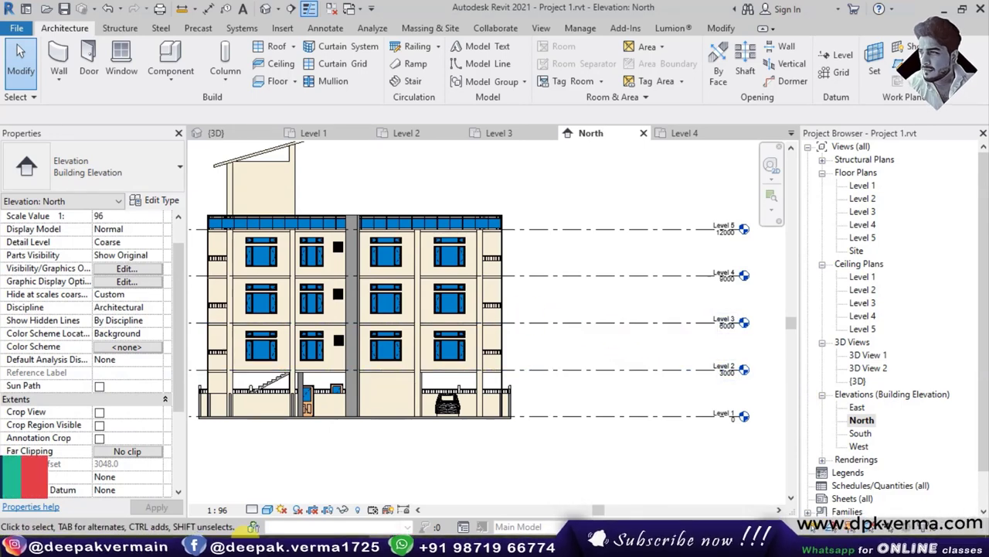
# Try Hidden Line, then settle on Wireframe for the North elevation, and select the Level 2 plan.
pyautogui.click(266, 510)
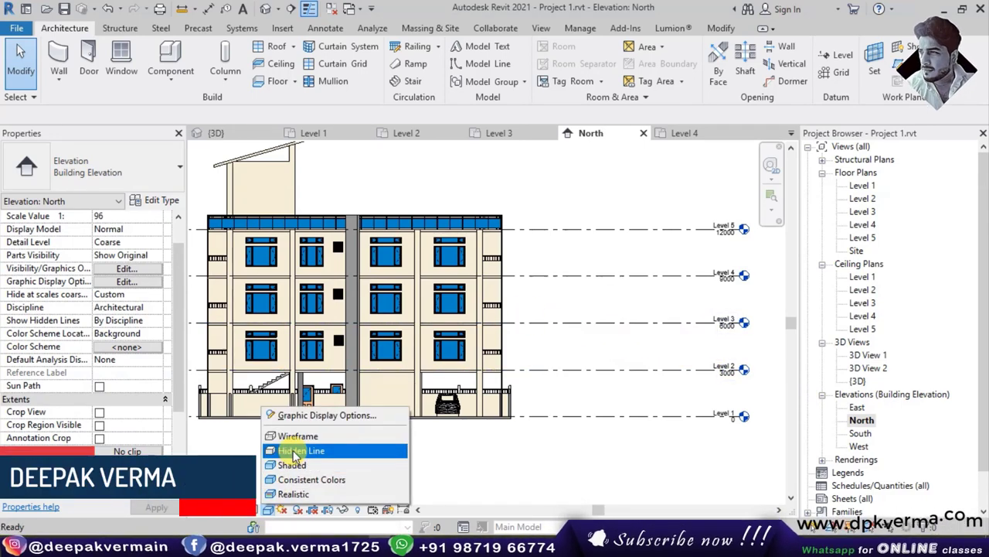
pyautogui.click(294, 446)
pyautogui.click(267, 511)
pyautogui.click(298, 433)
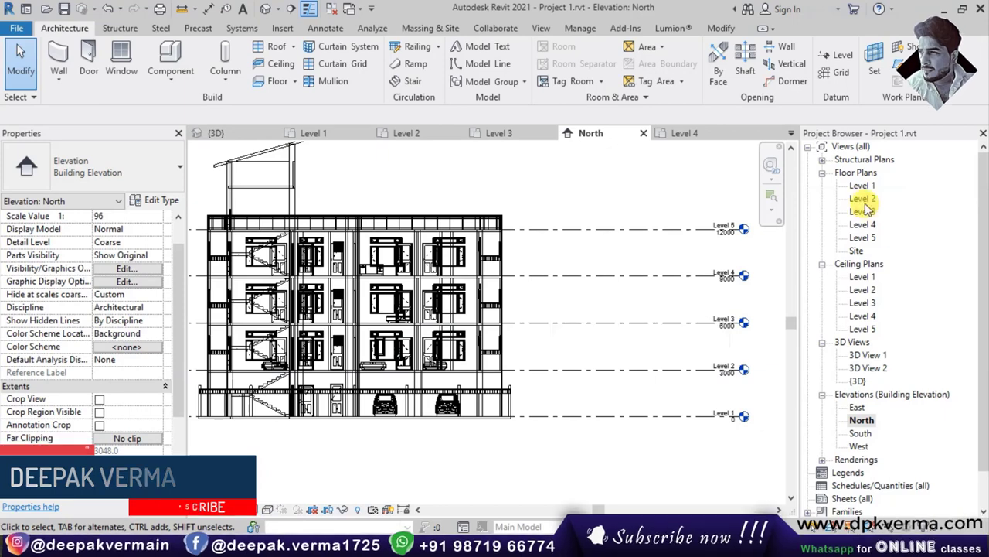
pyautogui.click(863, 198)
# In the Level 2 plan, raise the underlay Range: Top Level to Level 4.
pyautogui.doubleClick(863, 198)
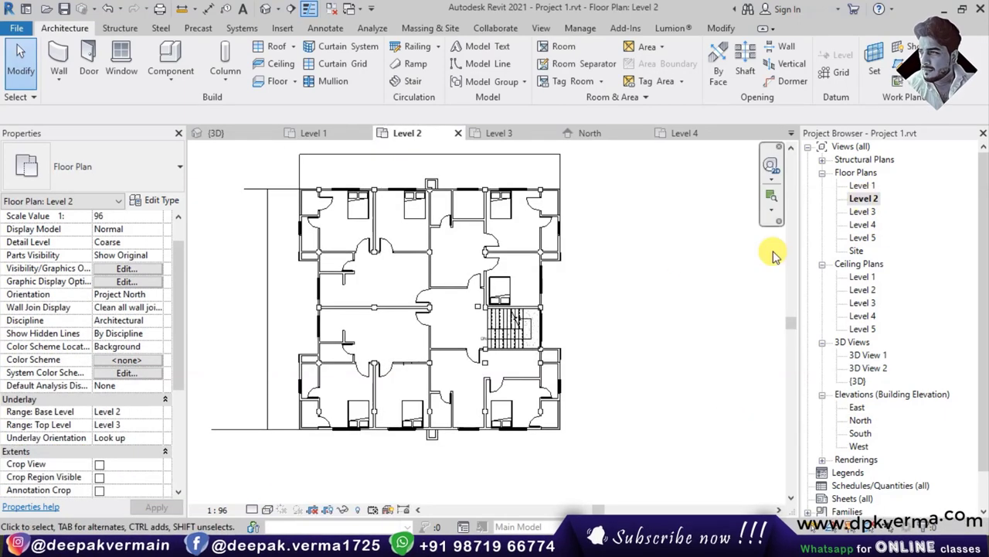
pyautogui.click(157, 427)
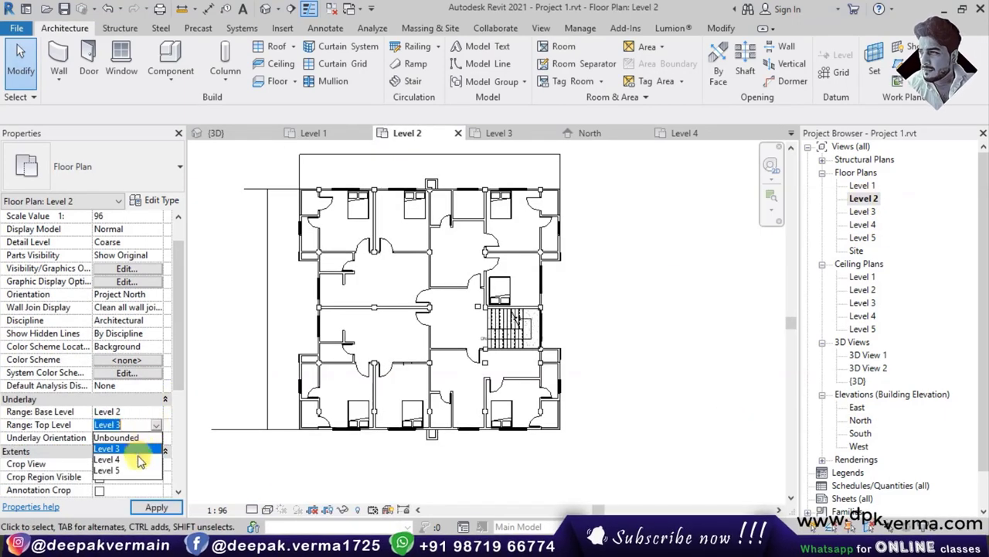
pyautogui.click(140, 459)
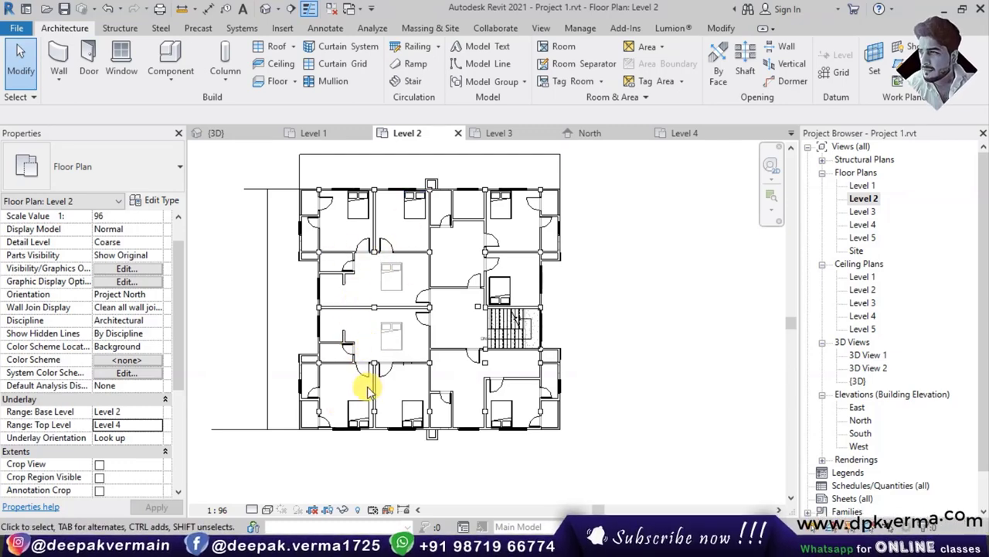
pyautogui.doubleClick(869, 200)
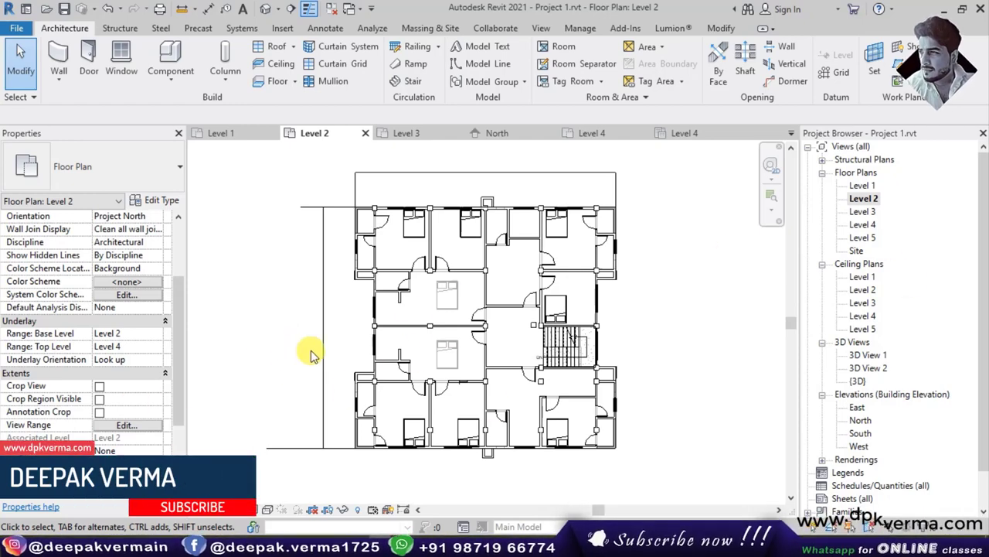
# Change the Level 2 plan's underlay Range: Base Level to None.
pyautogui.click(159, 333)
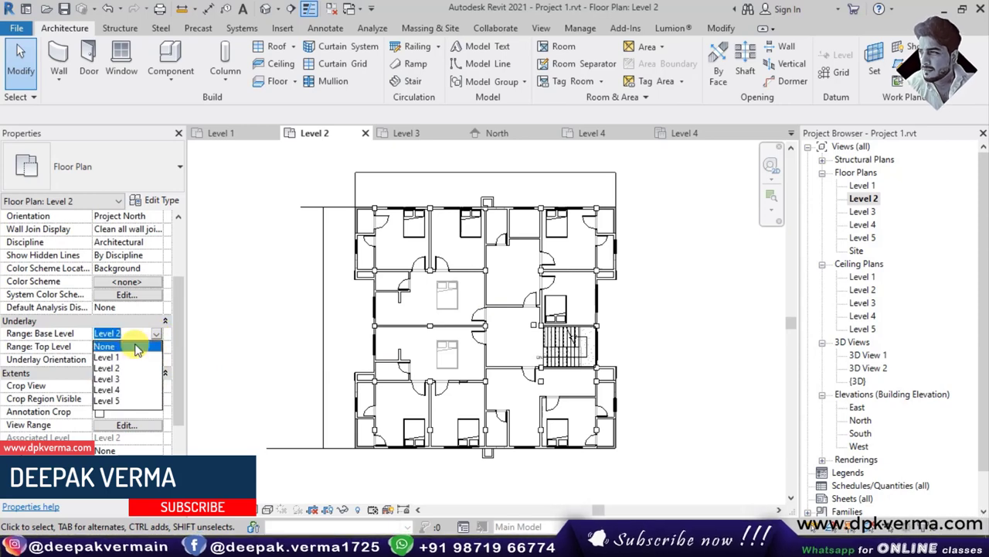
pyautogui.click(128, 347)
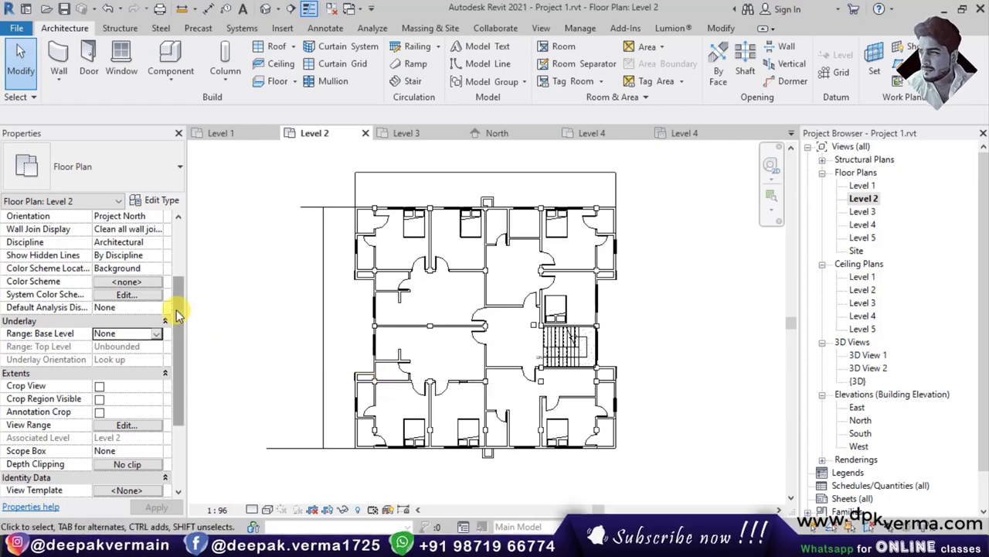
pyautogui.scroll(-2, 154, 309)
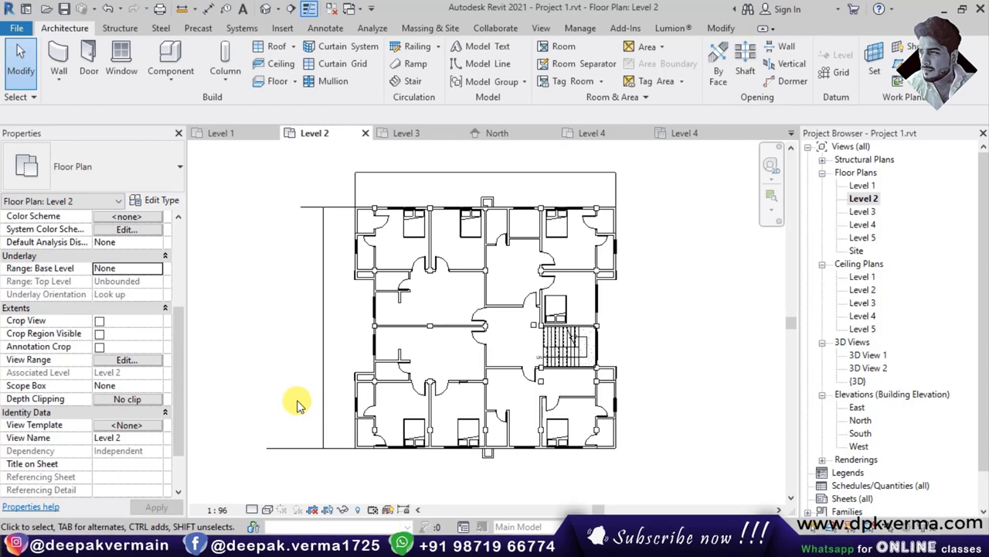
# Open the {3D} view and frame the whole four-storey building with its rooftop stair tower.
pyautogui.click(267, 12)
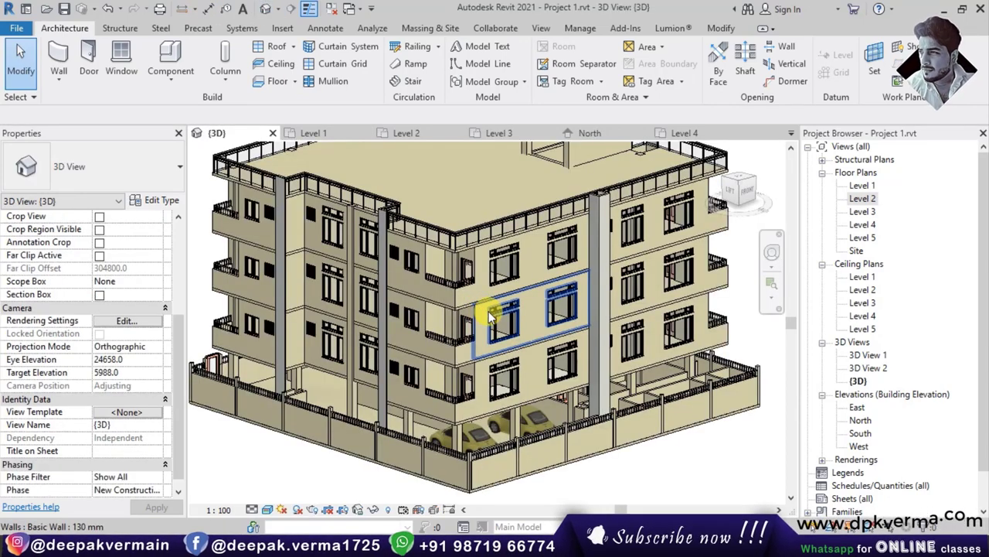
pyautogui.scroll(-2, 490, 317)
pyautogui.moveTo(490, 309)
pyautogui.mouseDown(button='middle')
pyautogui.moveTo(507, 330)
pyautogui.moveTo(489, 340)
pyautogui.mouseUp(button='middle')
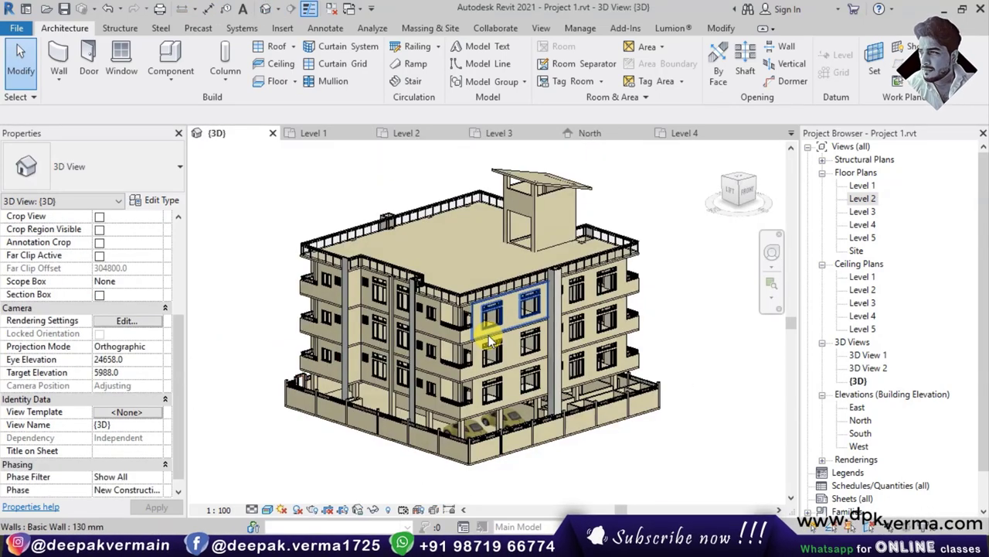
pyautogui.scroll(1, 489, 348)
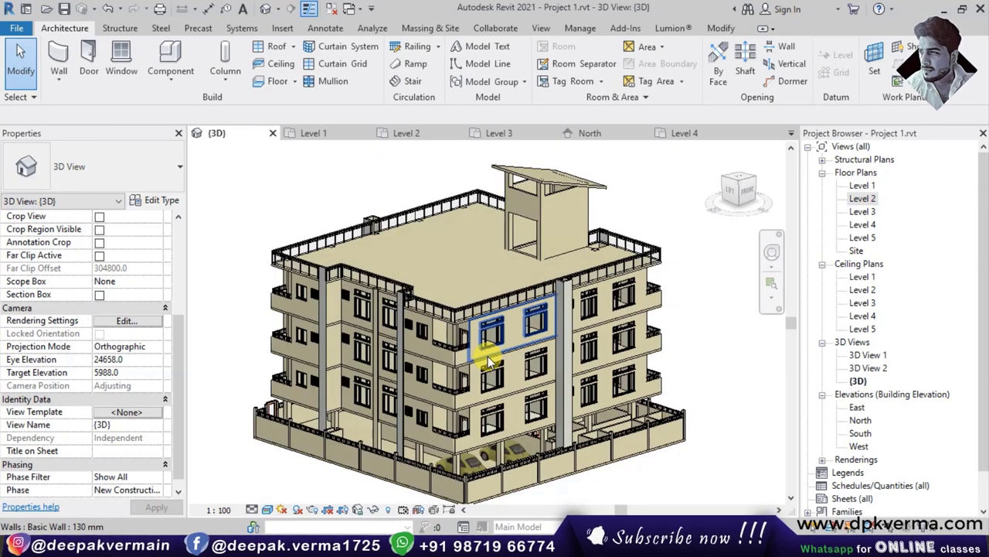